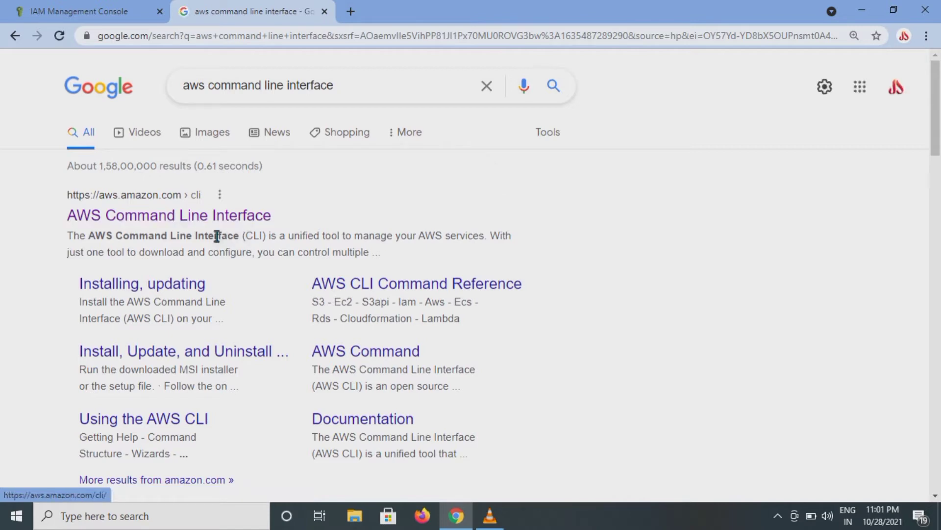
Open the AWS Command Line Interface page from the search results and download the 64-bit Windows installer.
click(223, 215)
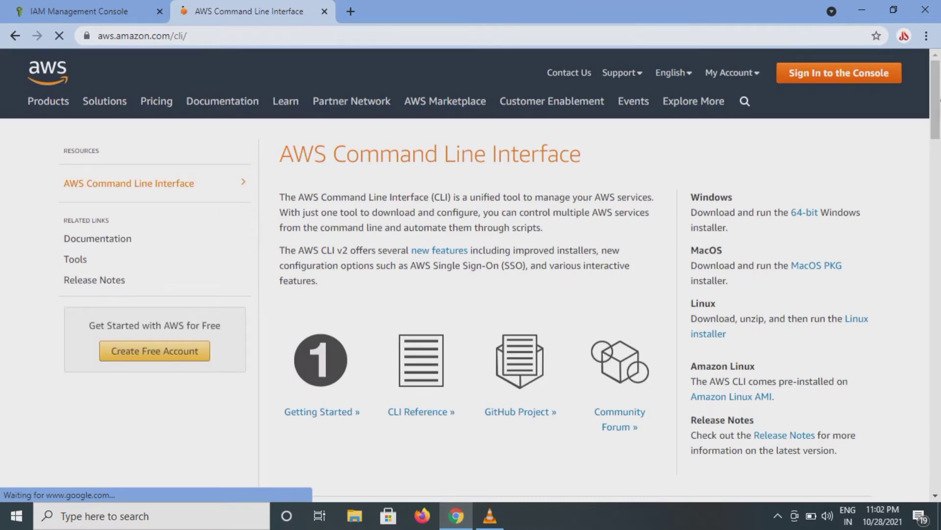
mouse_move(936, 97)
mouse_down()
mouse_move(927, 159)
mouse_move(931, 100)
mouse_up()
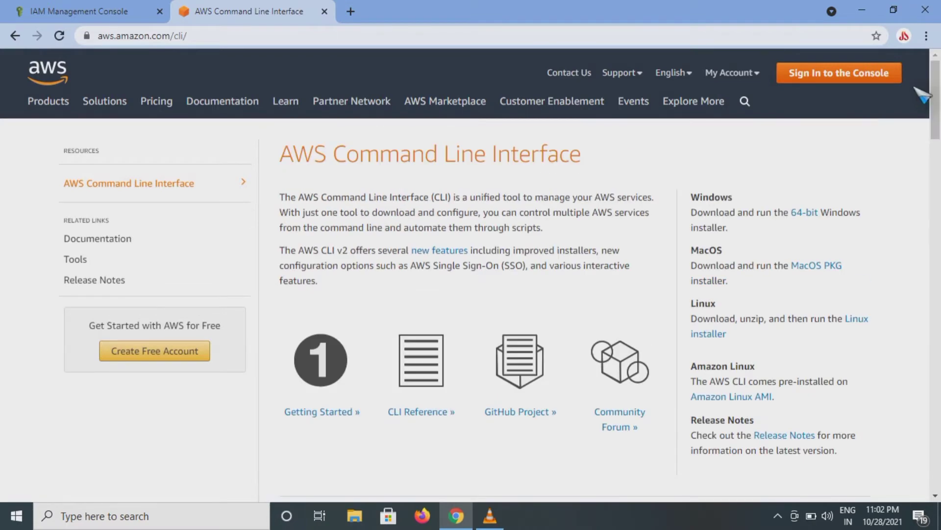
click(800, 216)
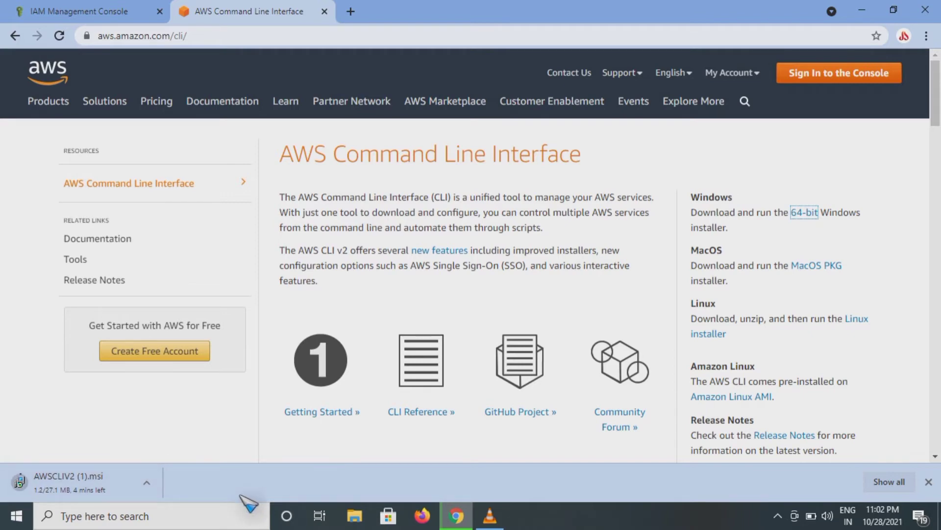
Show the downloading AWSCLIV2 (1).msi installer in its folder, then close the folder window.
click(147, 482)
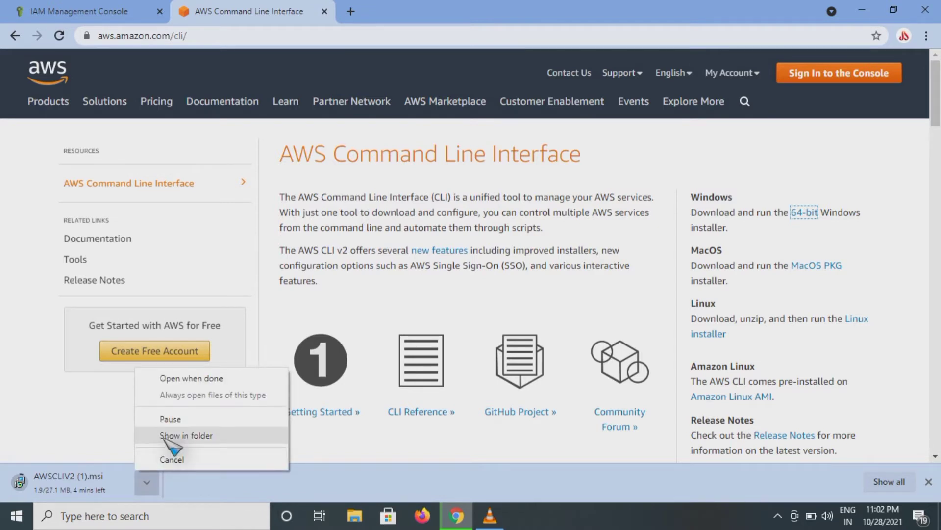
click(333, 444)
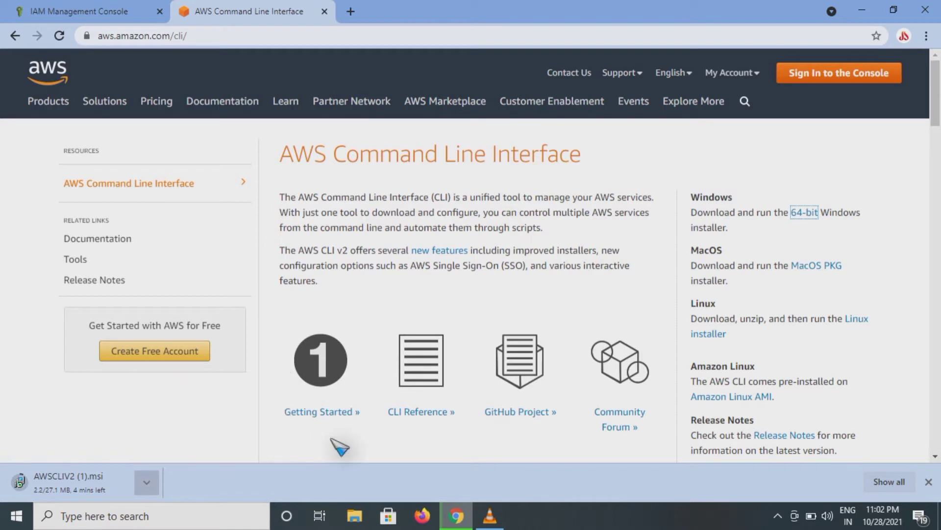
click(147, 482)
click(173, 435)
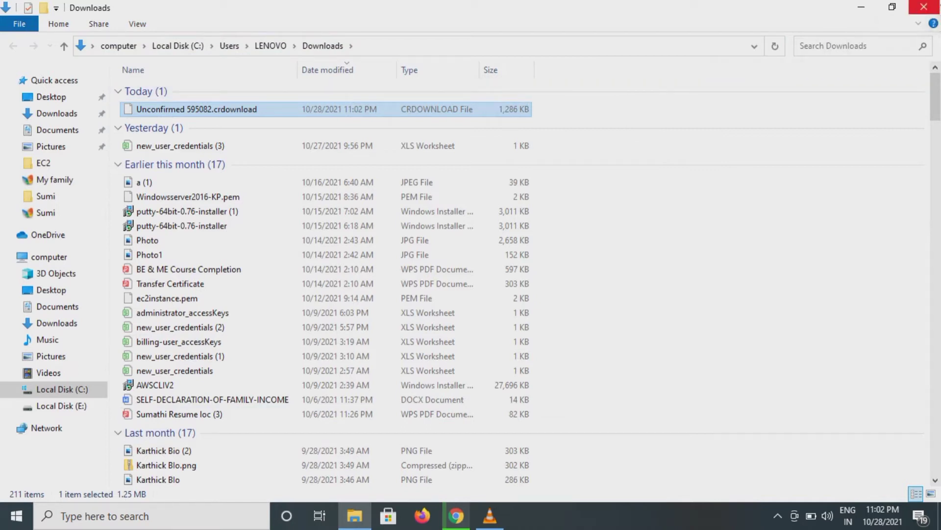
click(930, 8)
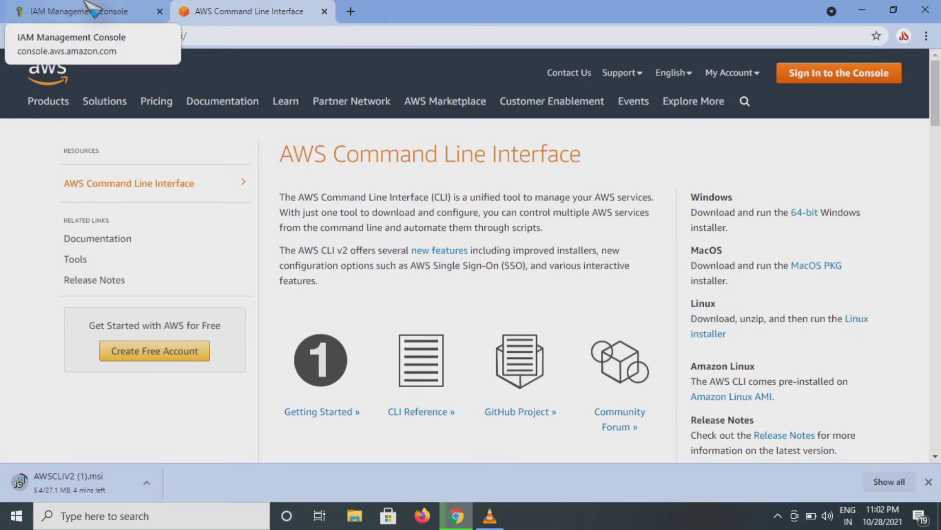
Go to the IAM Management Console and examine the permissions policies attached to the existing IAM user.
click(88, 7)
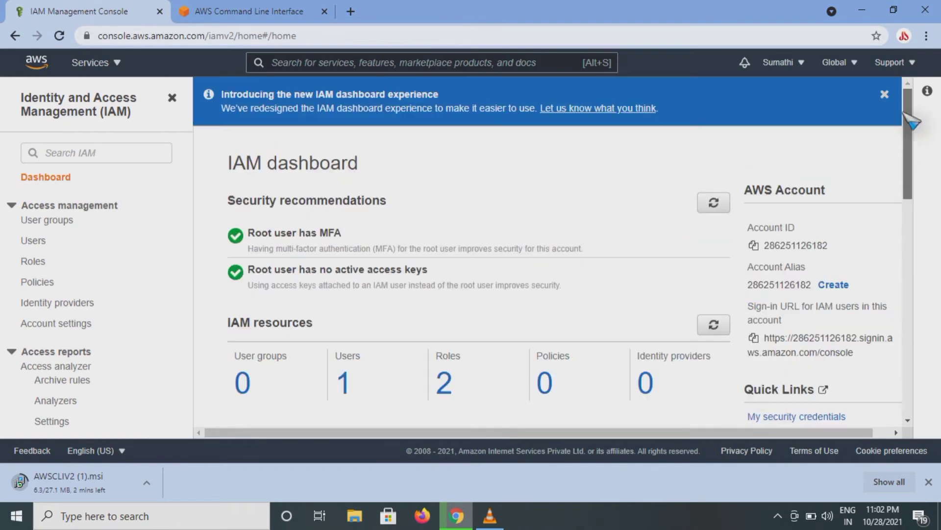
click(801, 67)
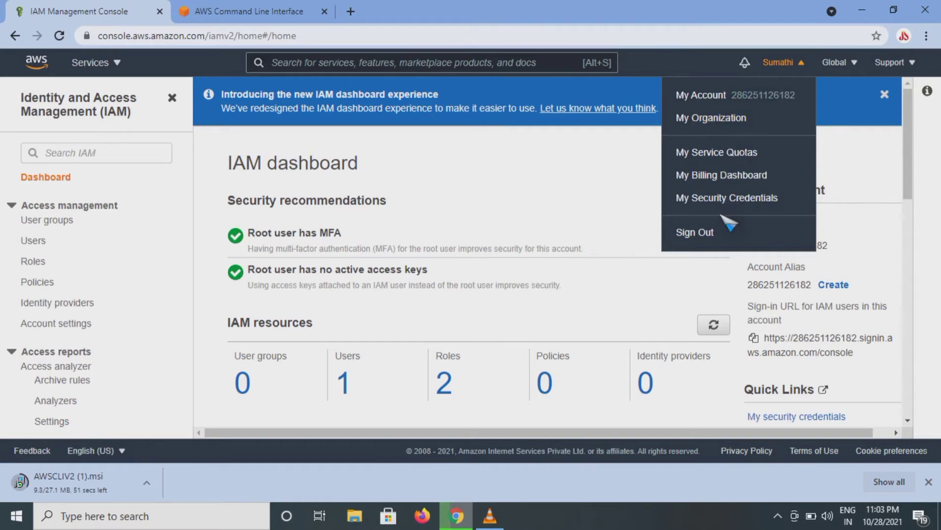
click(526, 174)
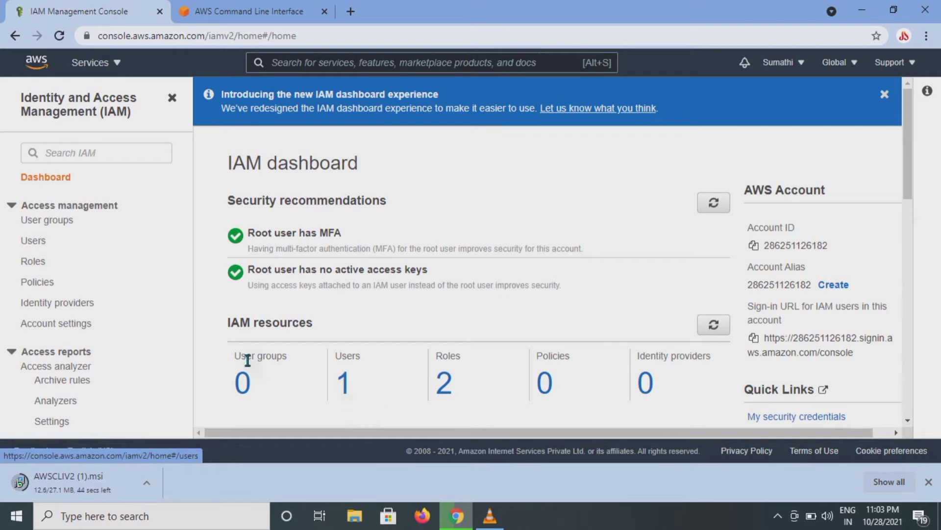
click(27, 247)
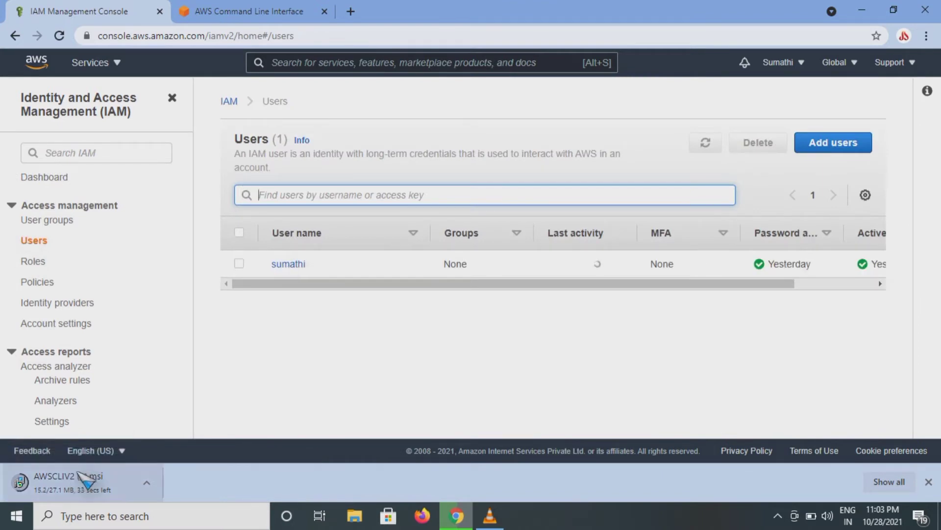
click(288, 265)
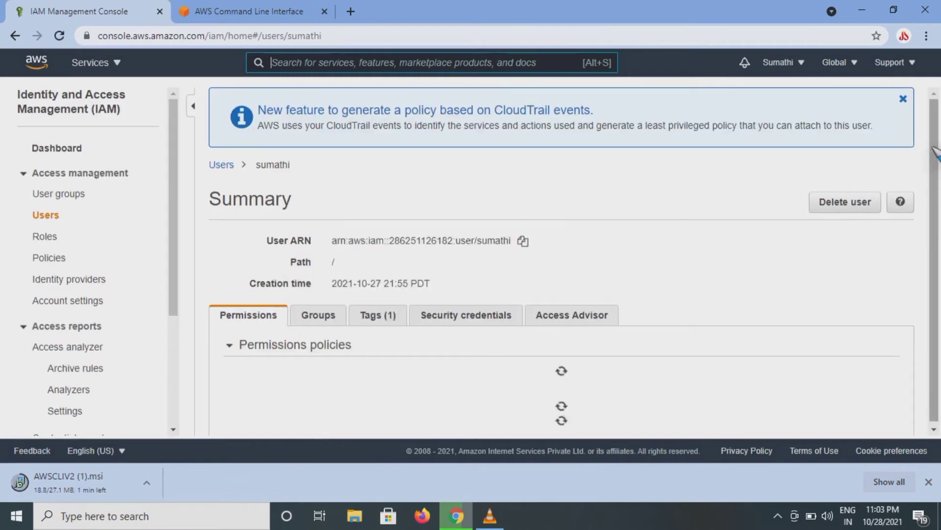
scroll(934, 152, down, 2)
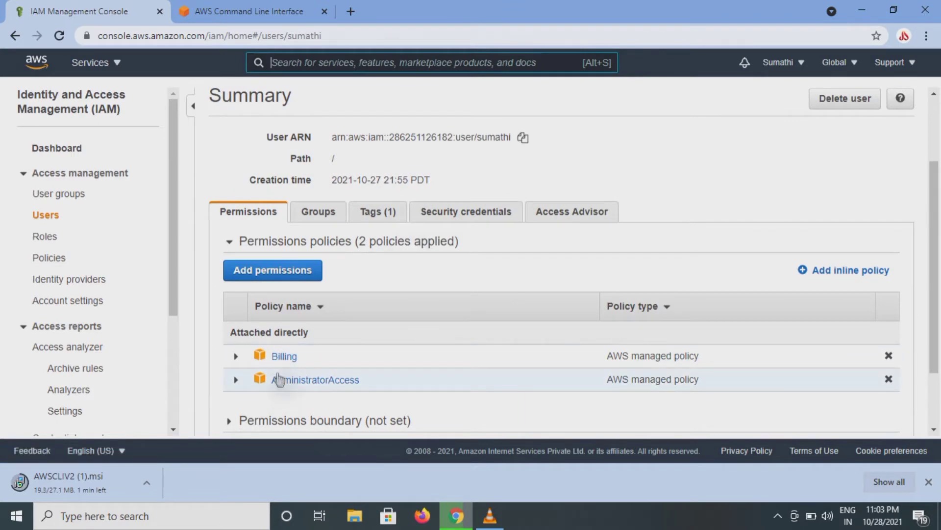
View the existing policies that can be attached directly to the user, then return to the users list without adding any.
click(266, 276)
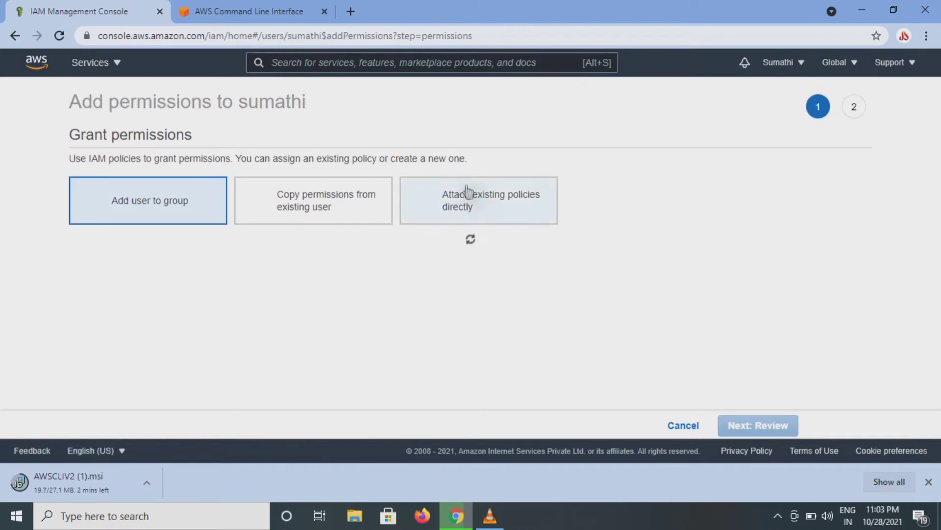
click(484, 206)
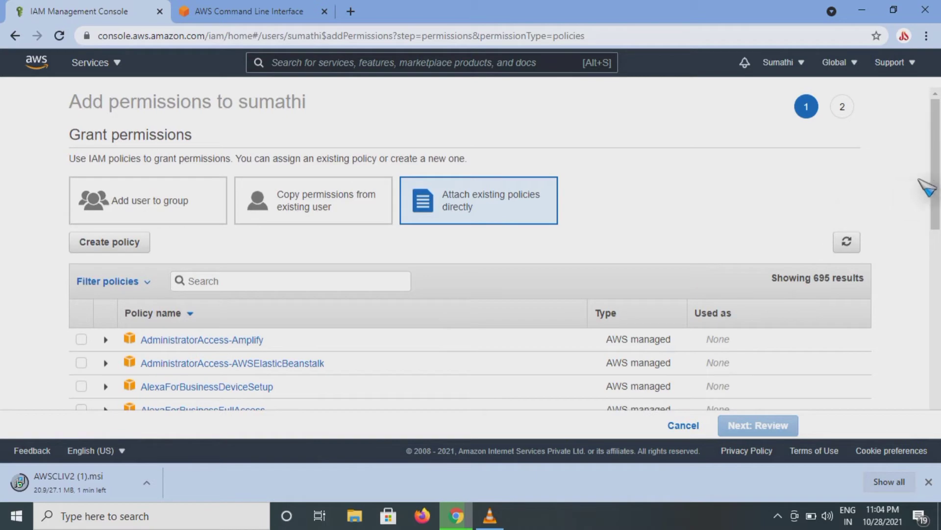
drag(932, 187, 934, 251)
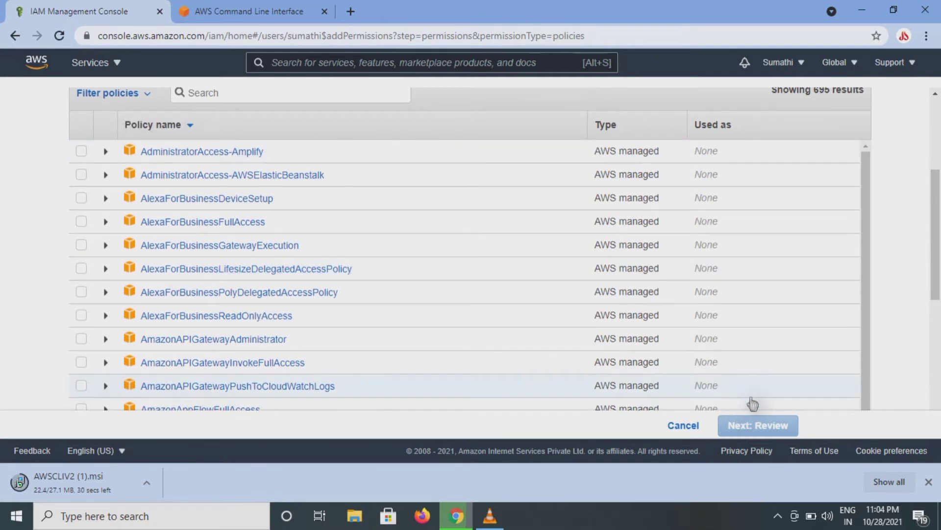
drag(934, 214, 935, 137)
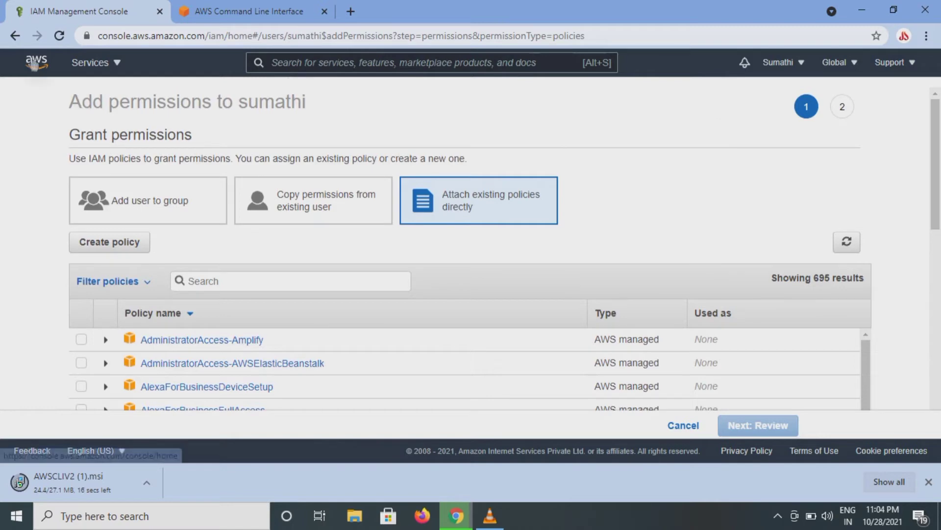
click(15, 36)
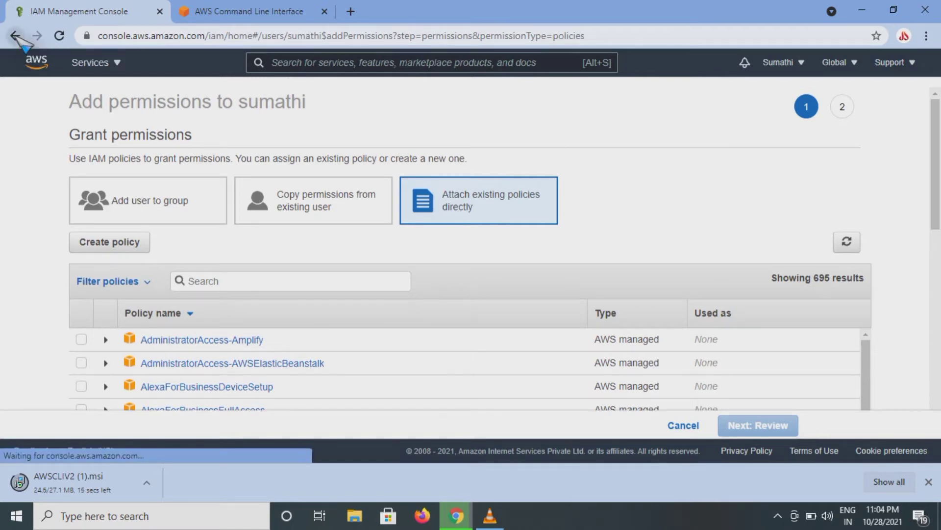
click(16, 35)
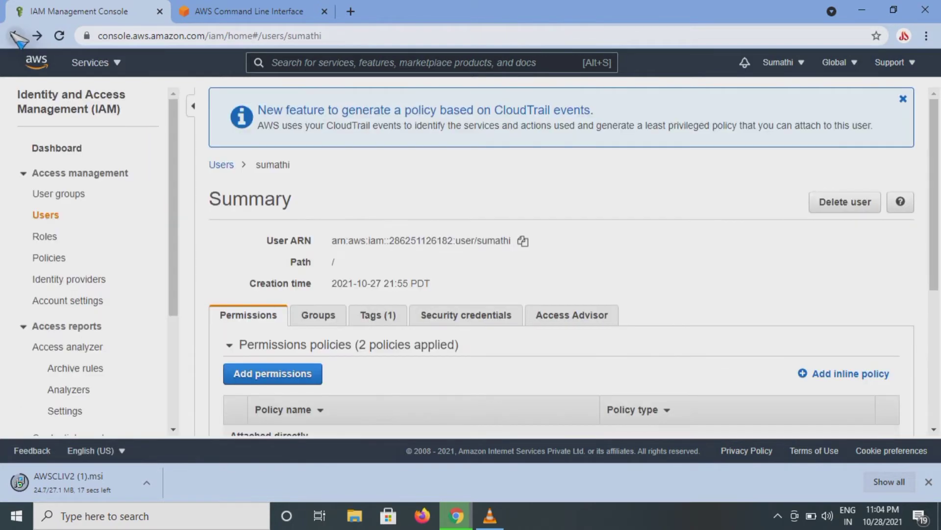
click(15, 36)
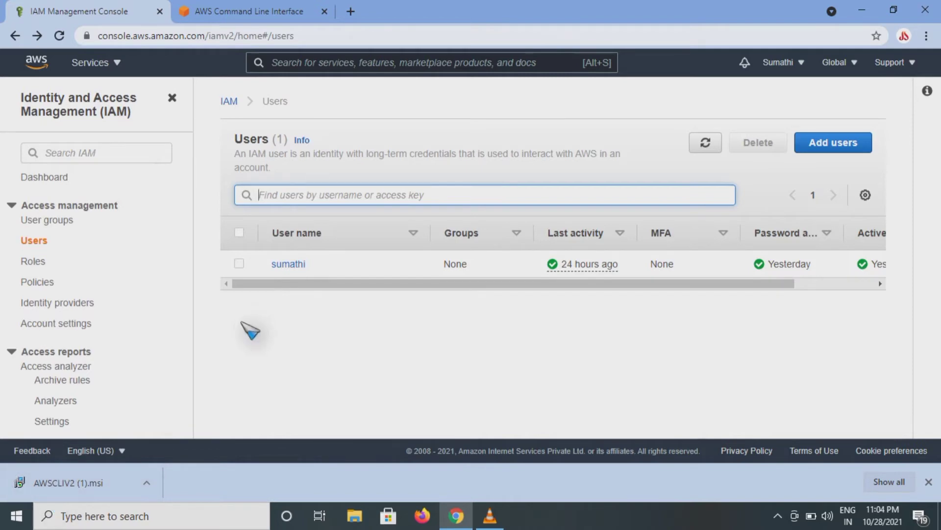
click(89, 478)
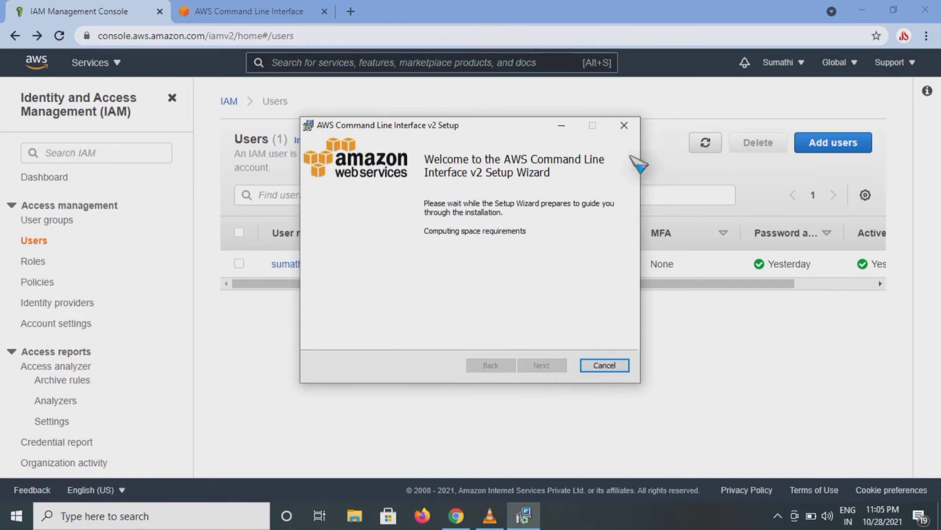
click(628, 127)
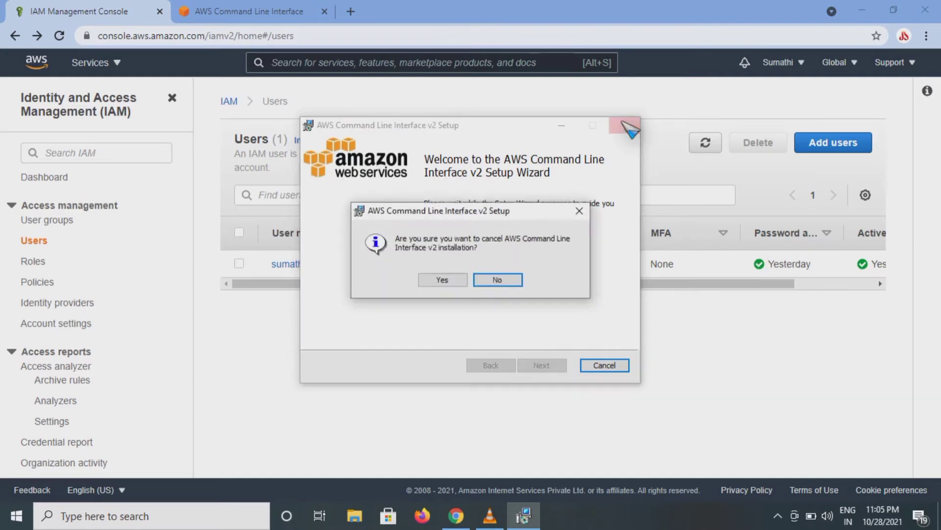
click(443, 279)
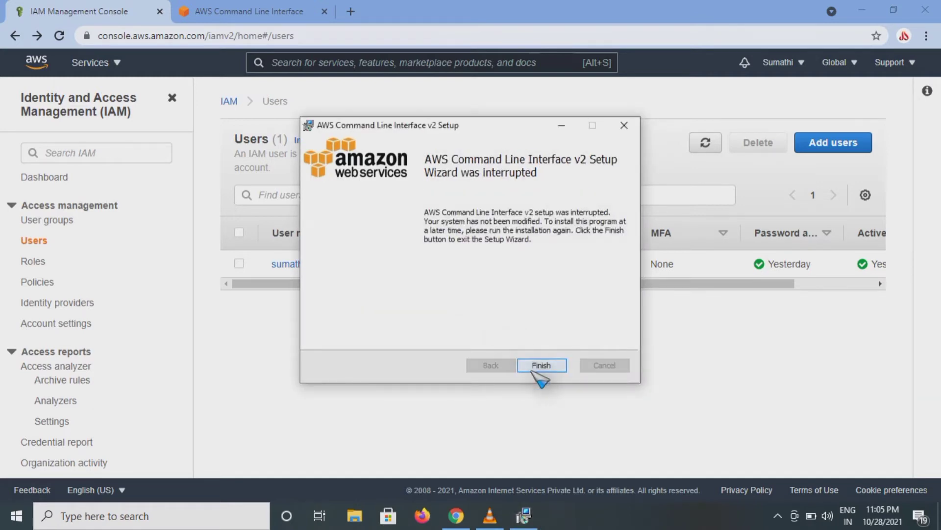
click(542, 365)
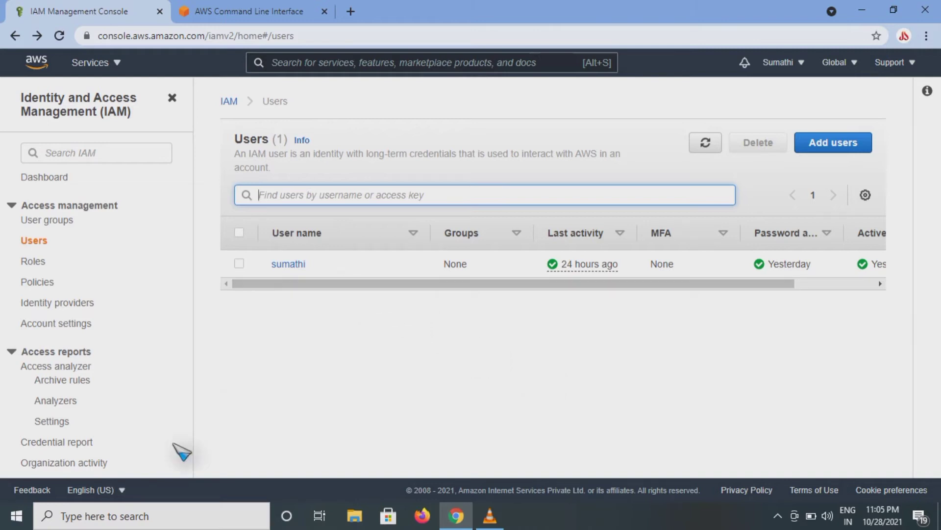
Search Windows for cmd and open Command Prompt as administrator.
click(146, 516)
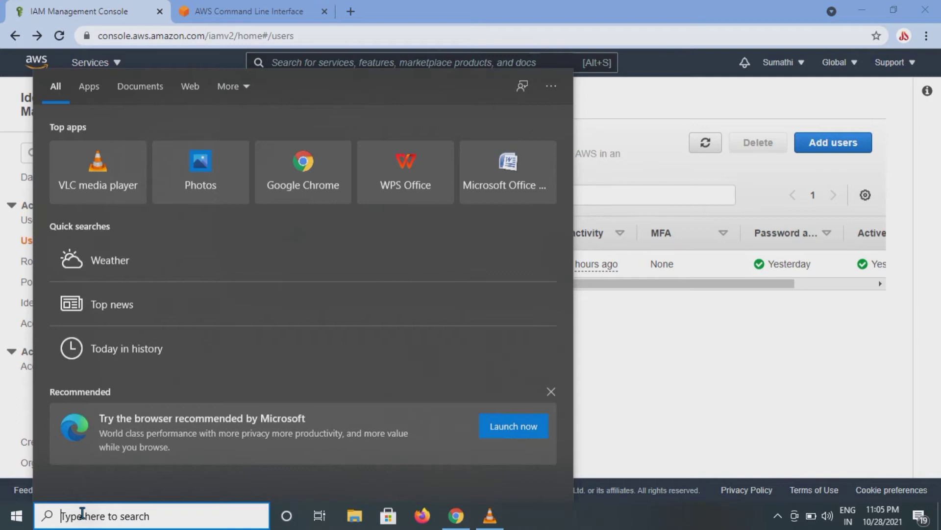
text(cmd)
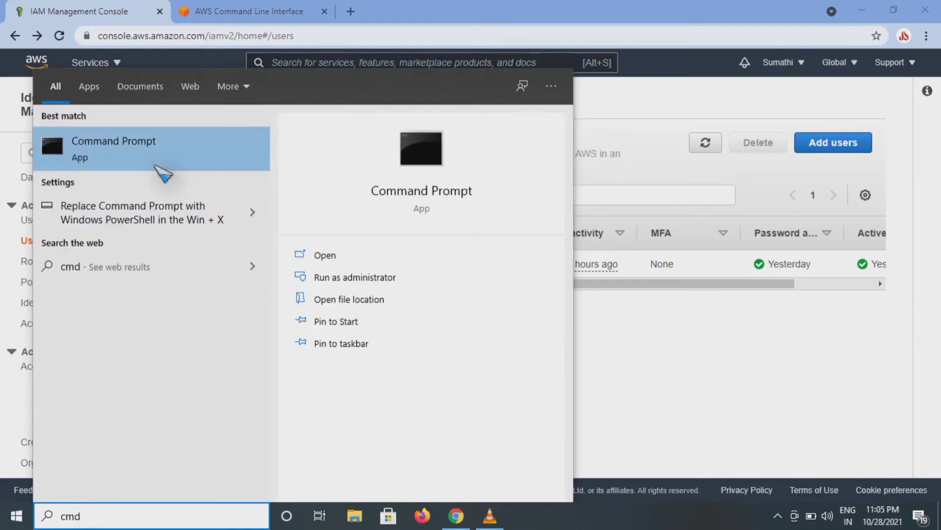
click(405, 277)
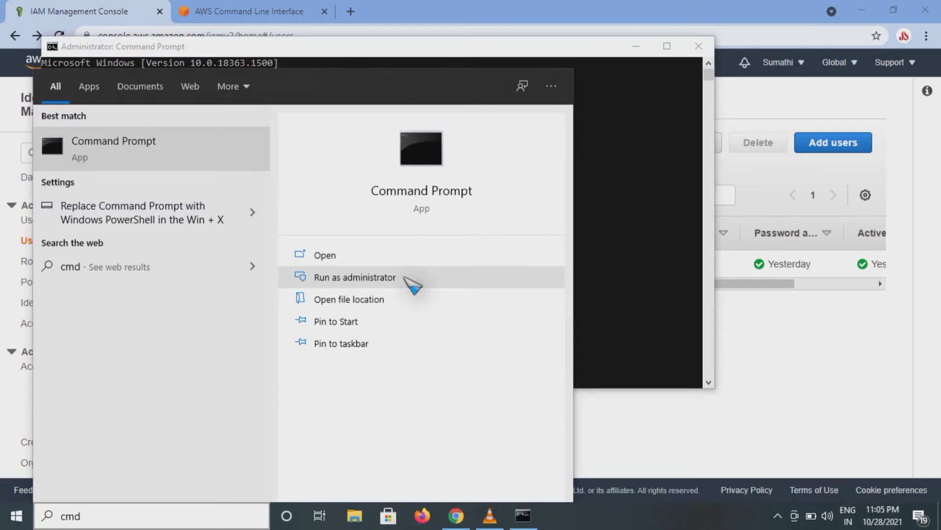
click(645, 178)
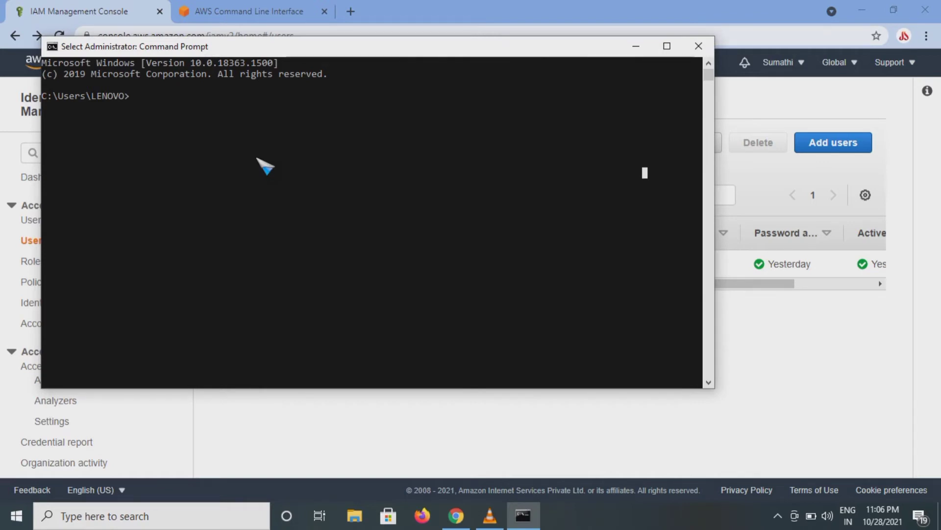
Check the AWS CLI version with aws --version and start the credential setup with aws configure.
text(aws)
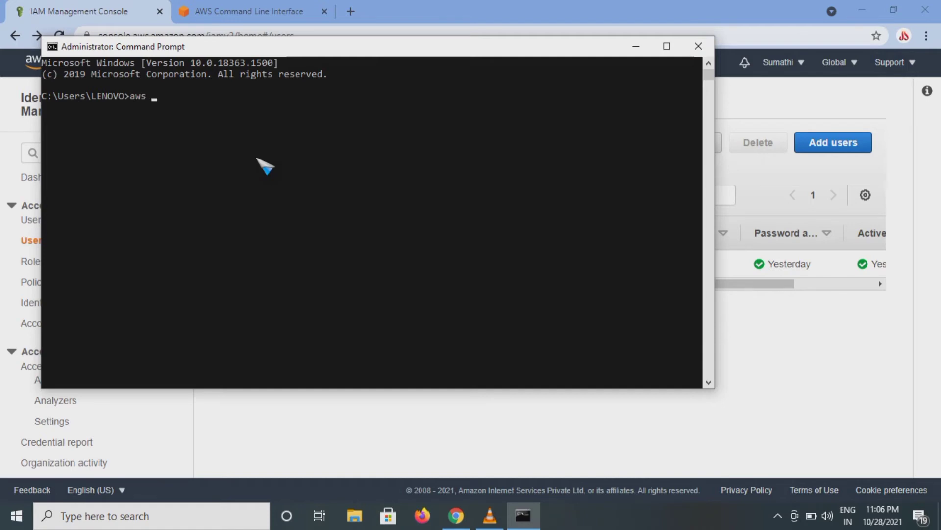
text( --version)
key(Return)
key(Return)
key(Return)
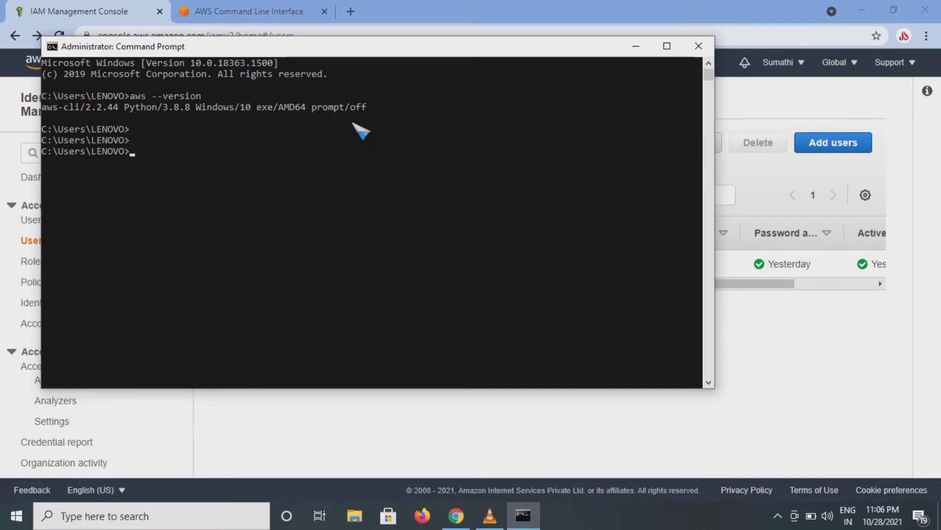
text(aws configure)
key(Return)
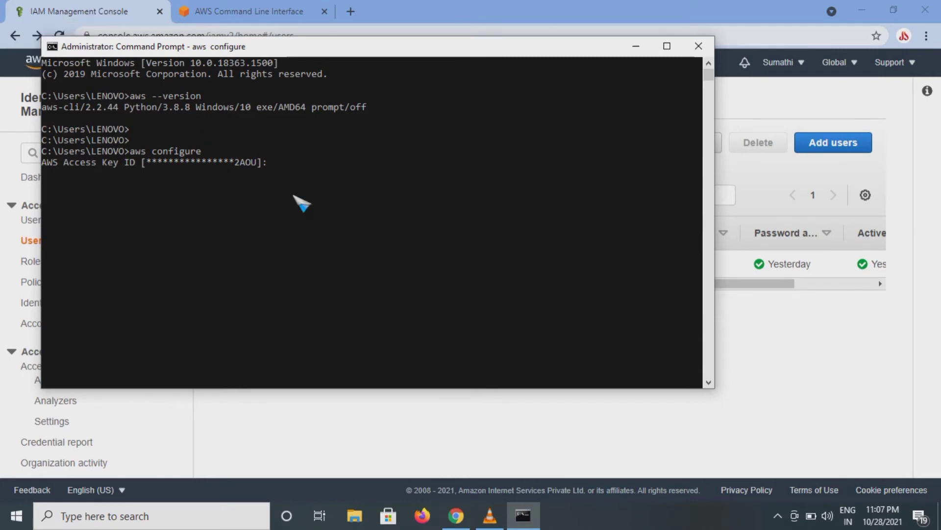
Switch to the IAM Management Console in Chrome and open the existing IAM user's security credentials.
click(66, 11)
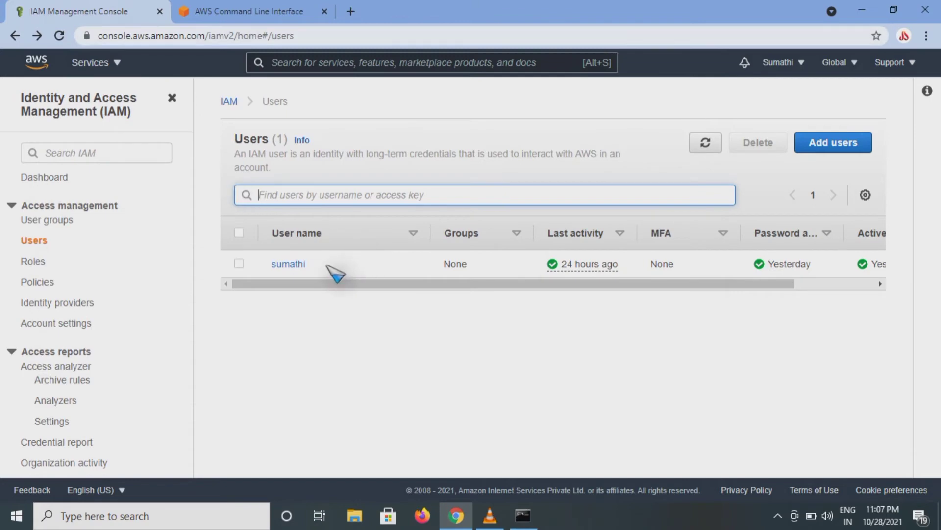
click(284, 270)
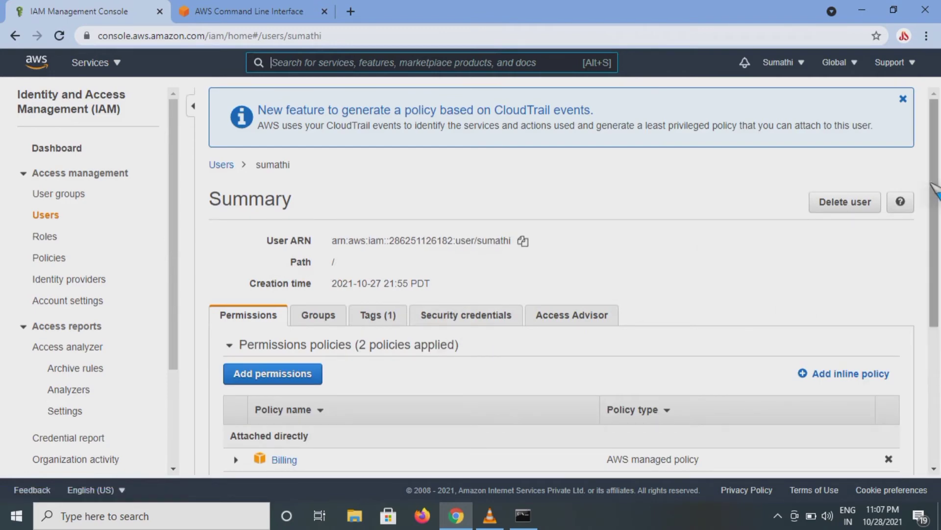
drag(934, 189, 934, 243)
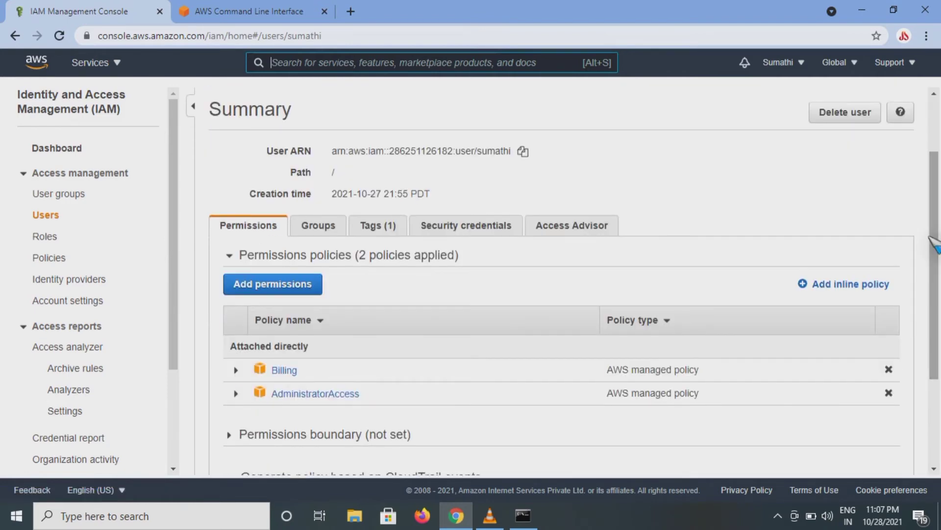
click(482, 229)
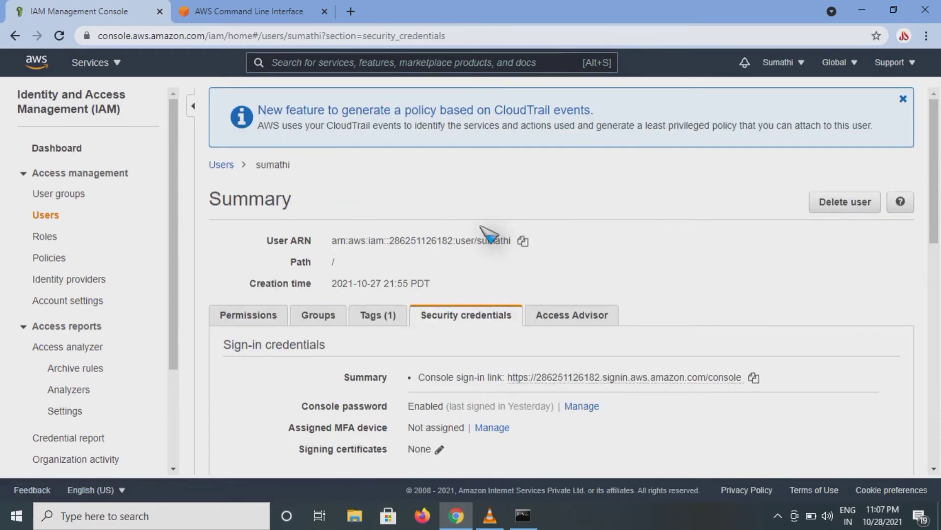
Create a new access key for the IAM user and download its credentials as a .csv file.
drag(927, 176, 927, 326)
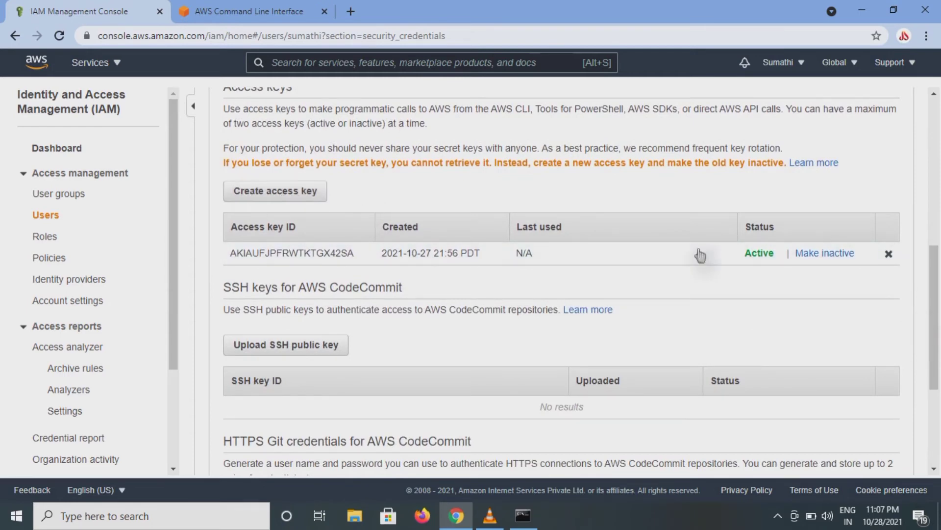
drag(935, 297, 937, 255)
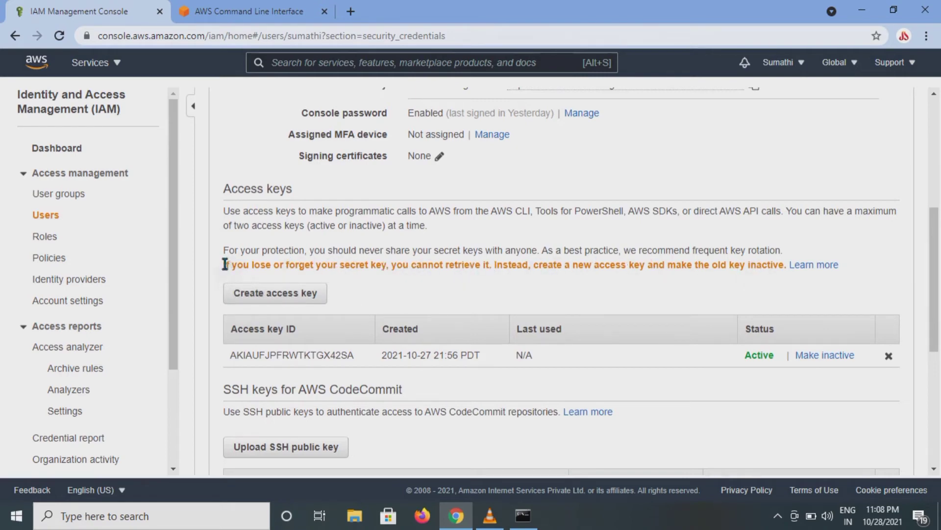
drag(225, 264, 673, 289)
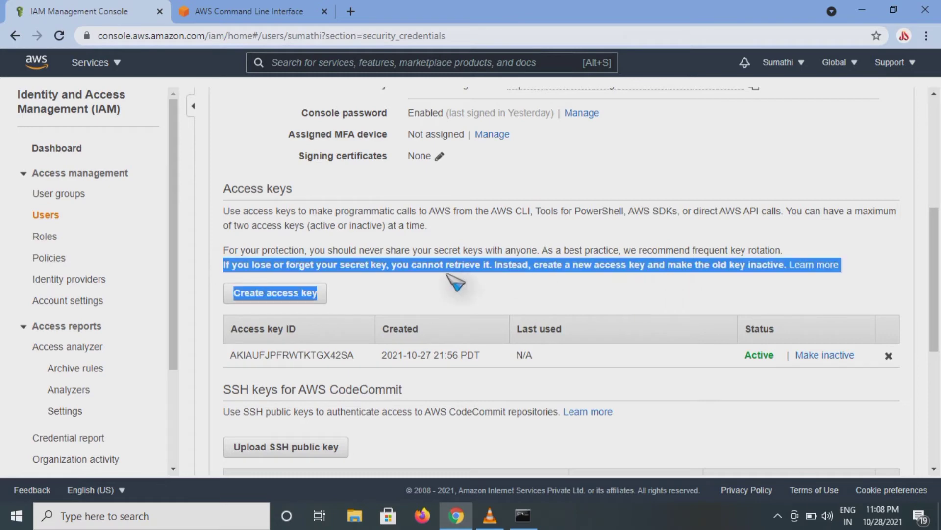
click(411, 292)
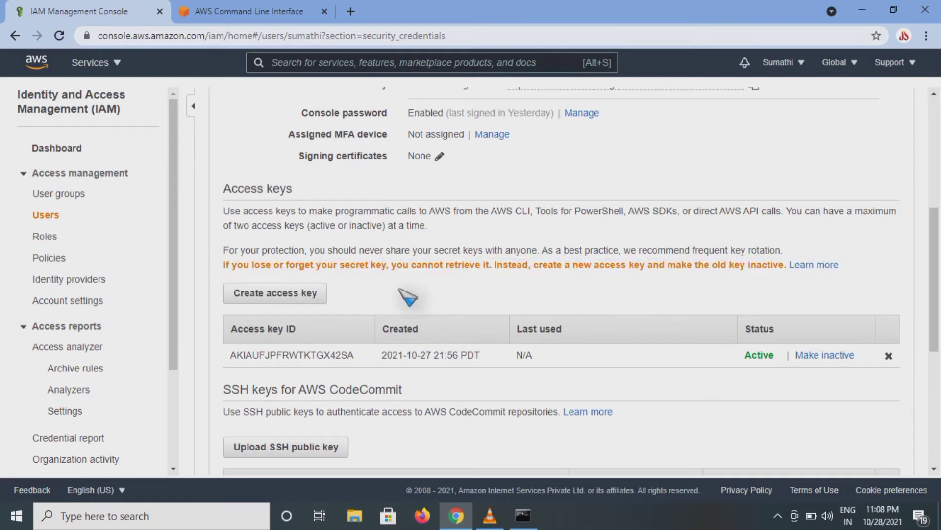
click(292, 296)
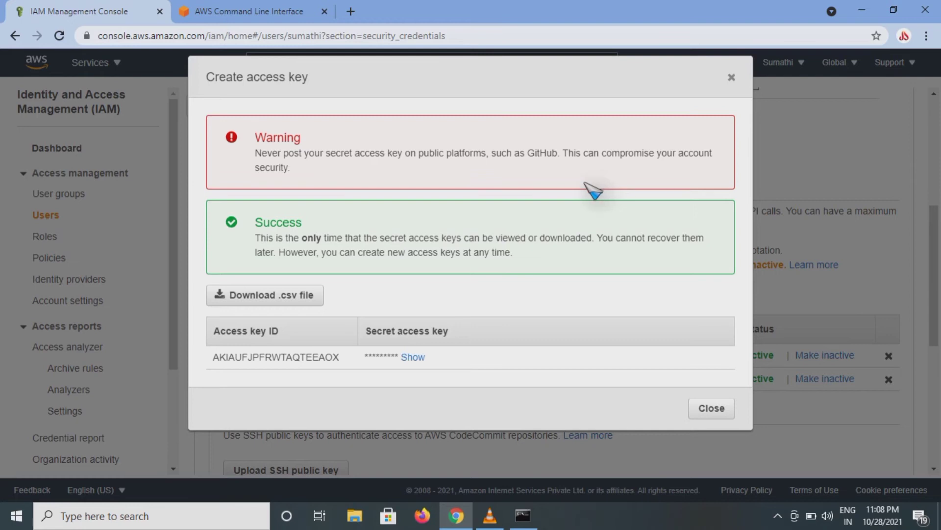
click(275, 298)
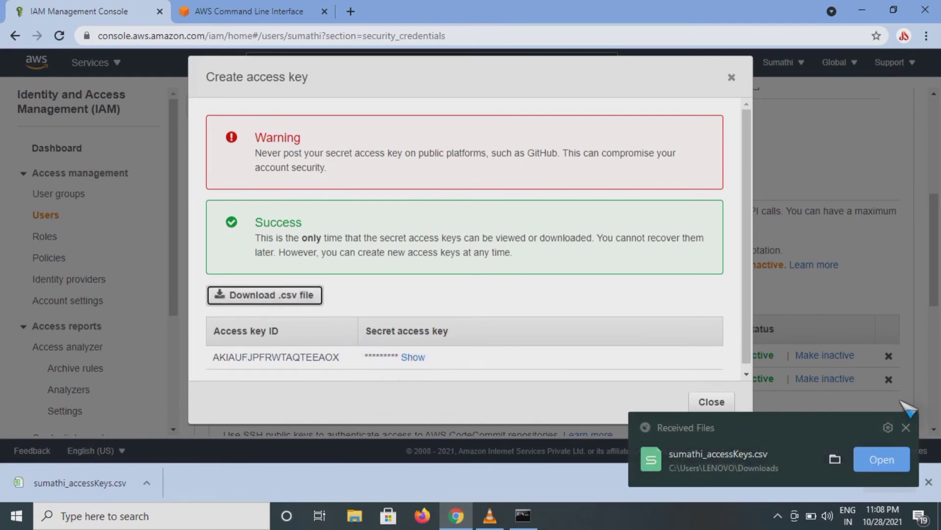
click(905, 428)
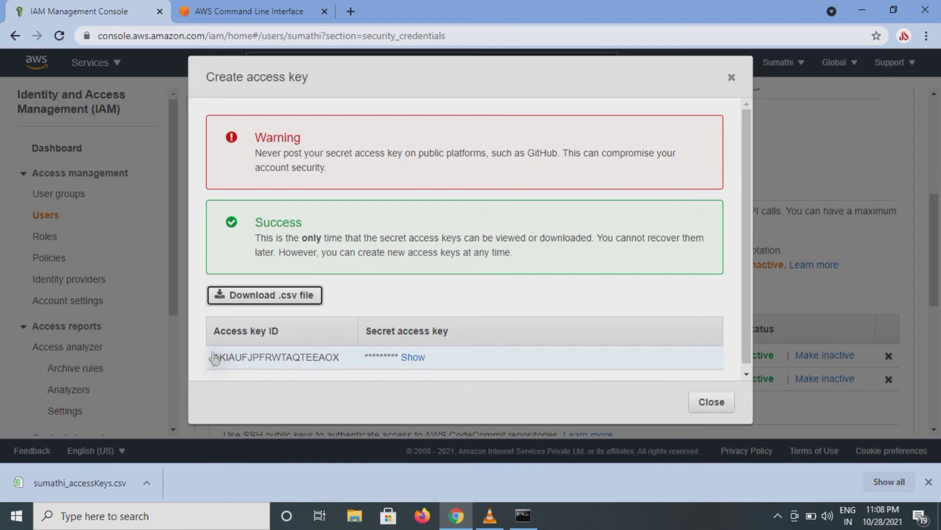
Copy the new access key ID and enter it at the AWS Access Key ID prompt in Command Prompt.
drag(219, 361, 346, 366)
key(ctrl+c)
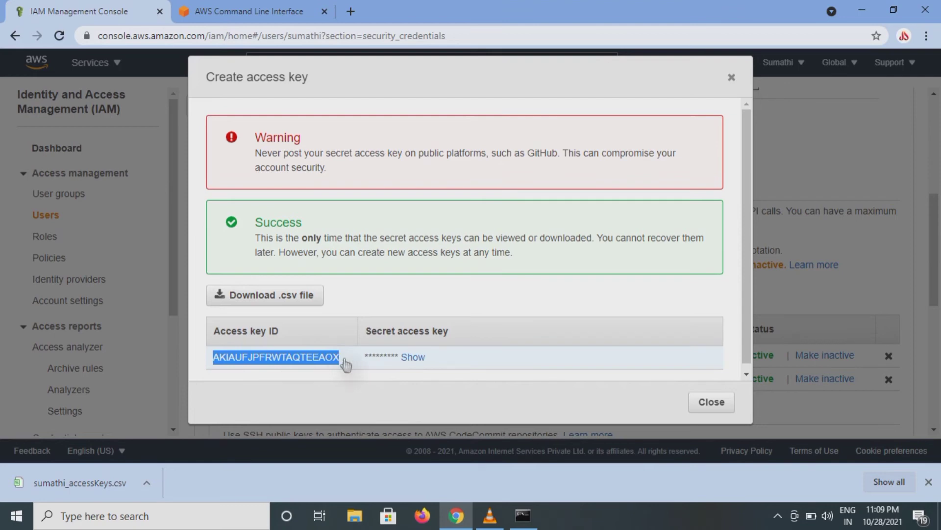
click(524, 516)
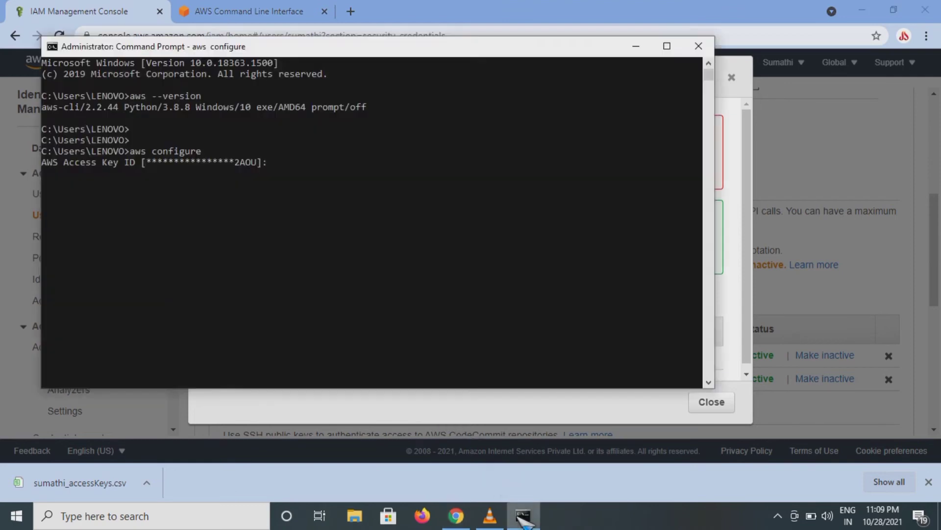
right_click(331, 235)
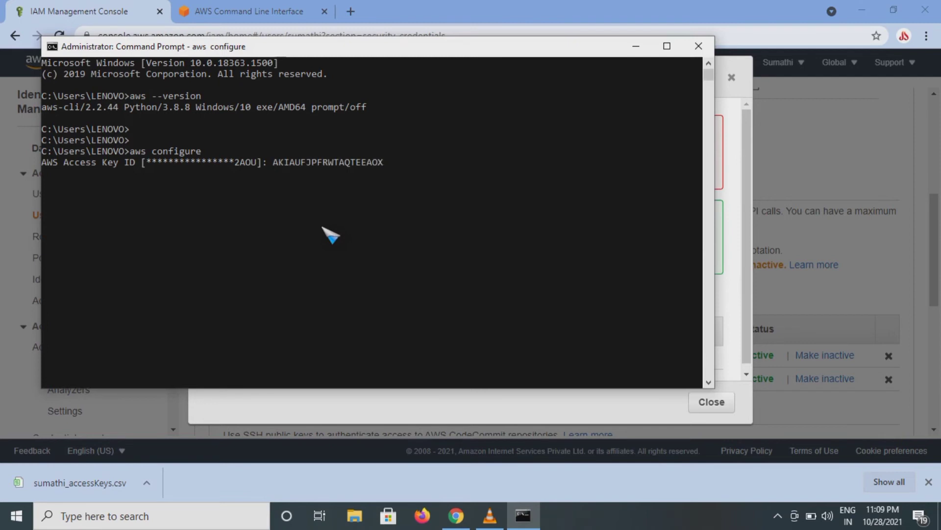
key(Return)
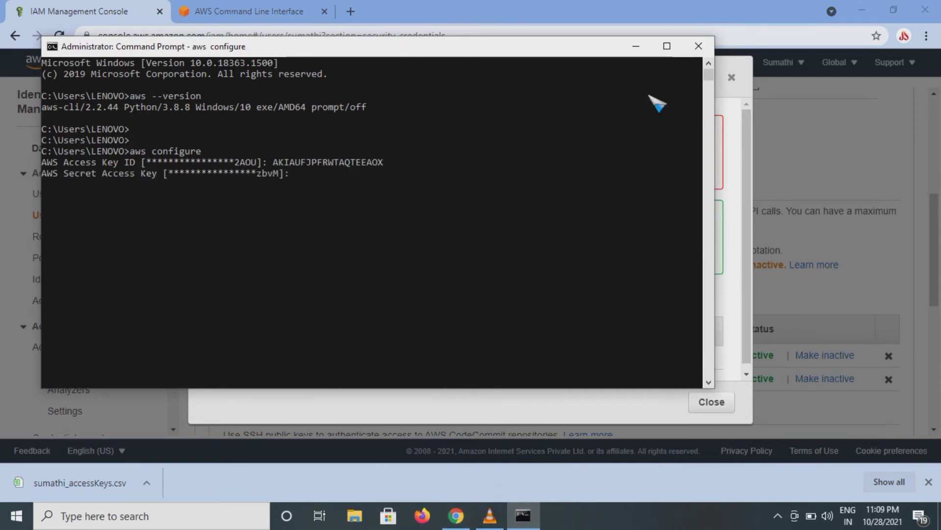
Reveal and copy the secret access key in Chrome, and enter it at the AWS Secret Access Key prompt in Command Prompt.
click(738, 69)
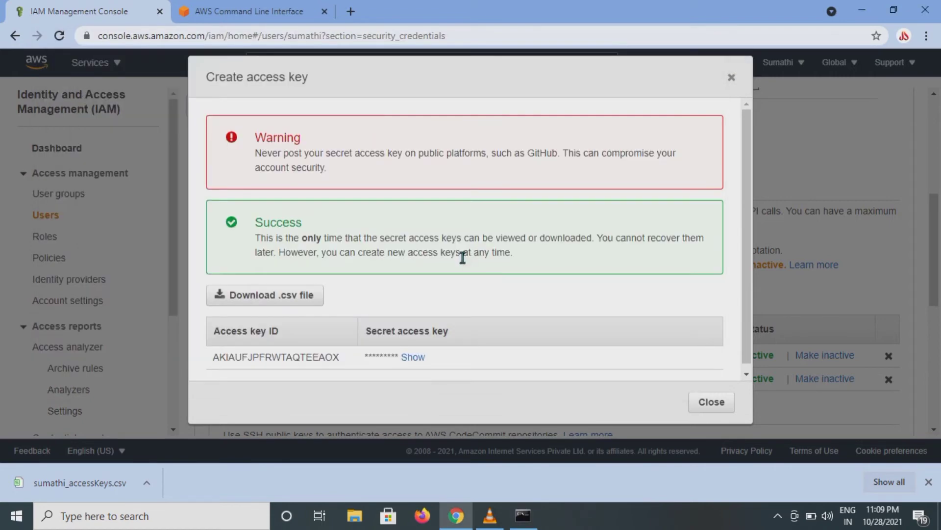
double_click(414, 357)
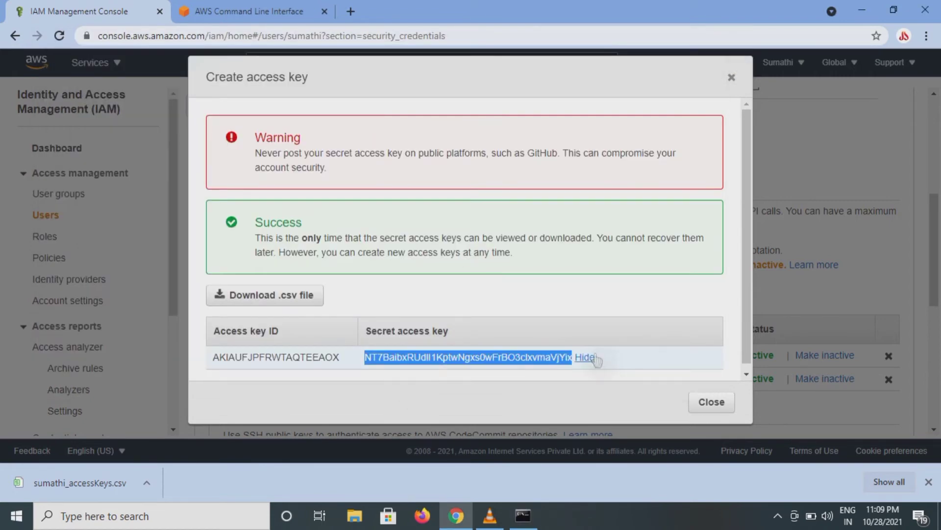
click(524, 516)
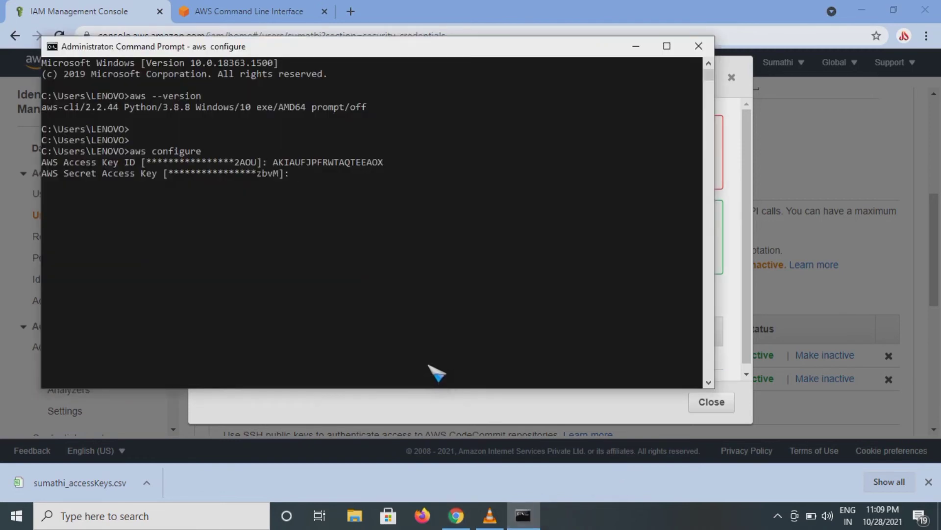
key(ctrl+v)
key(Return)
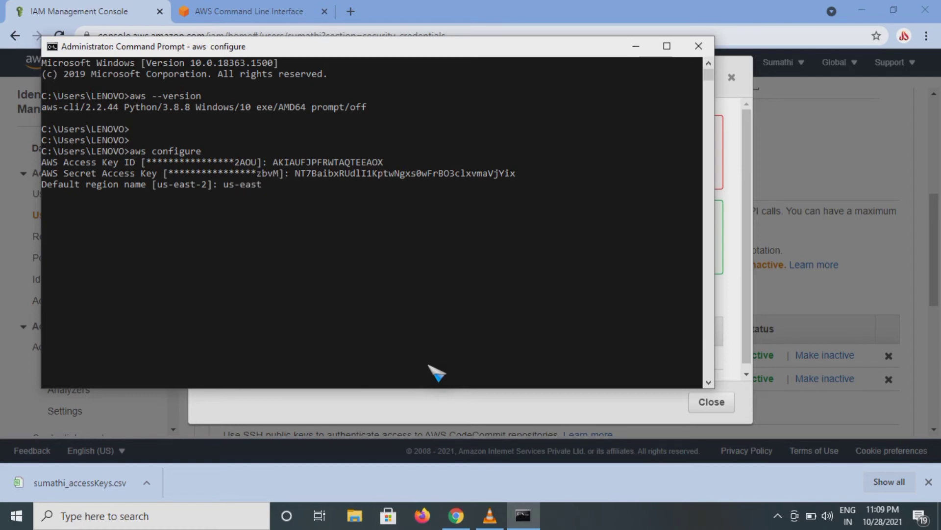
Set the AWS CLI default region to us-east-2 and the default output format to json.
text(-2)
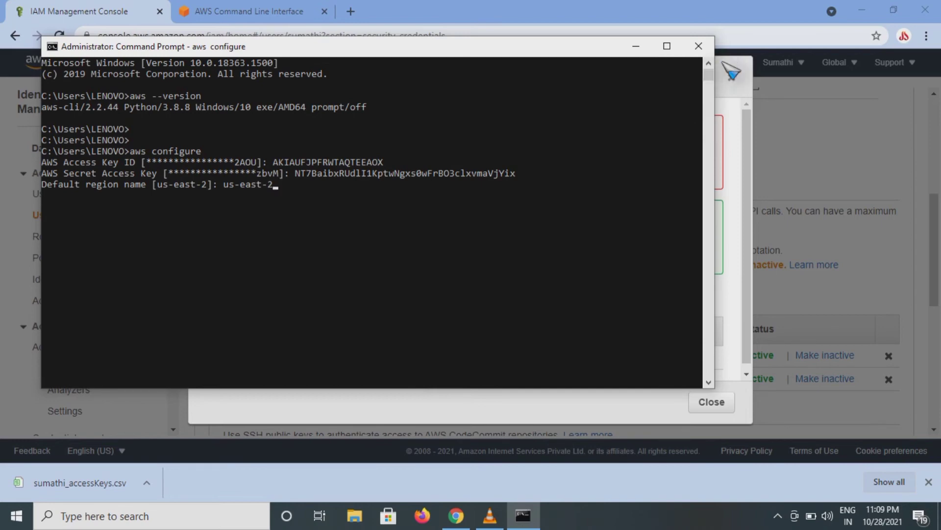
click(723, 64)
drag(724, 63, 664, 154)
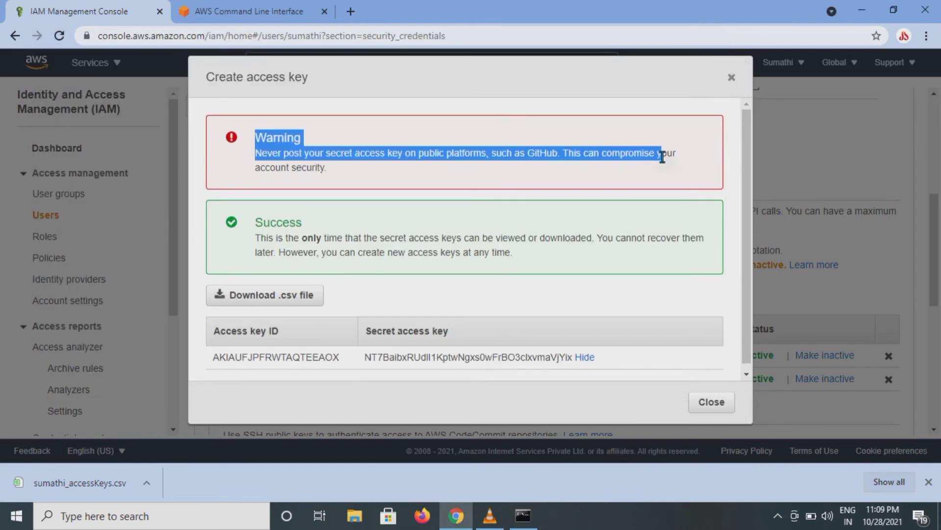
click(693, 180)
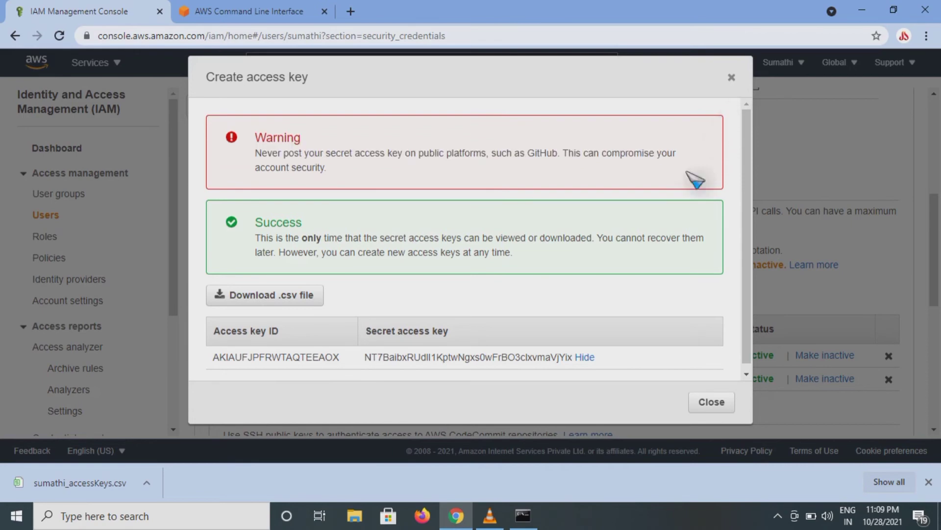
click(524, 516)
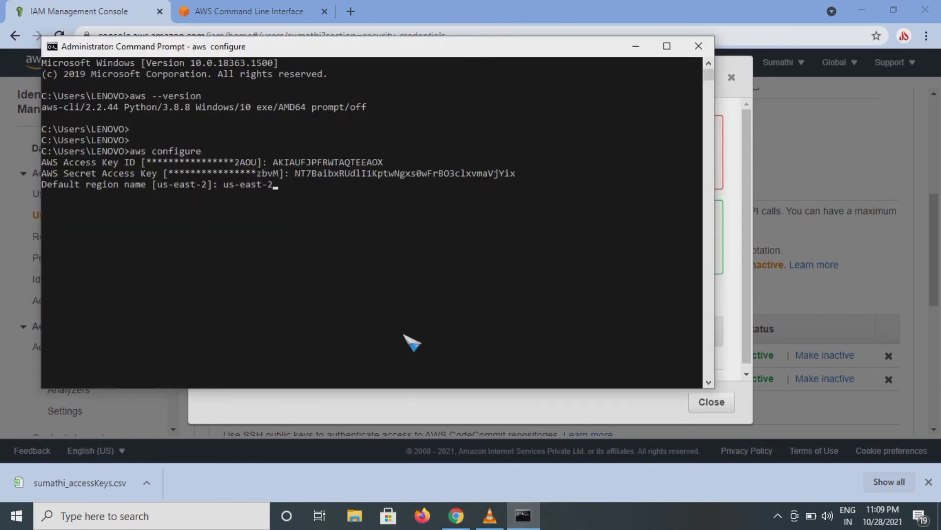
key(Return)
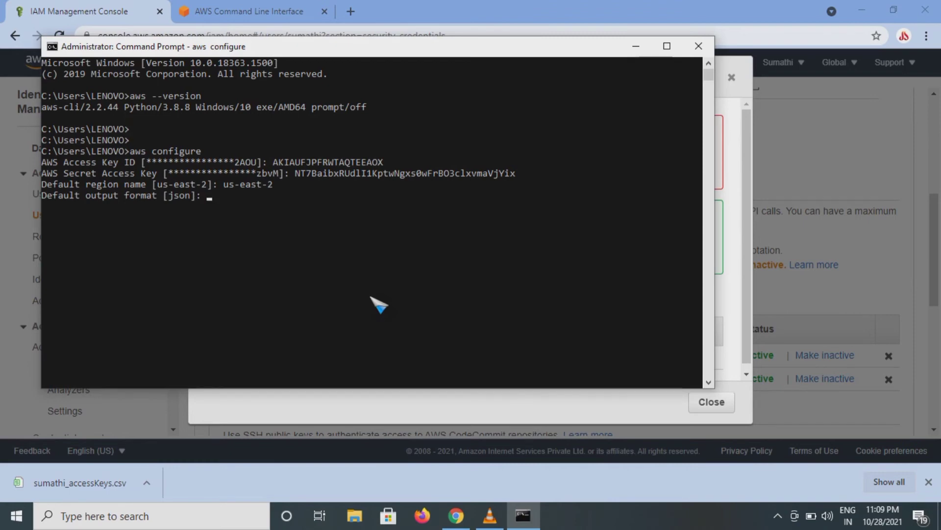
text(json)
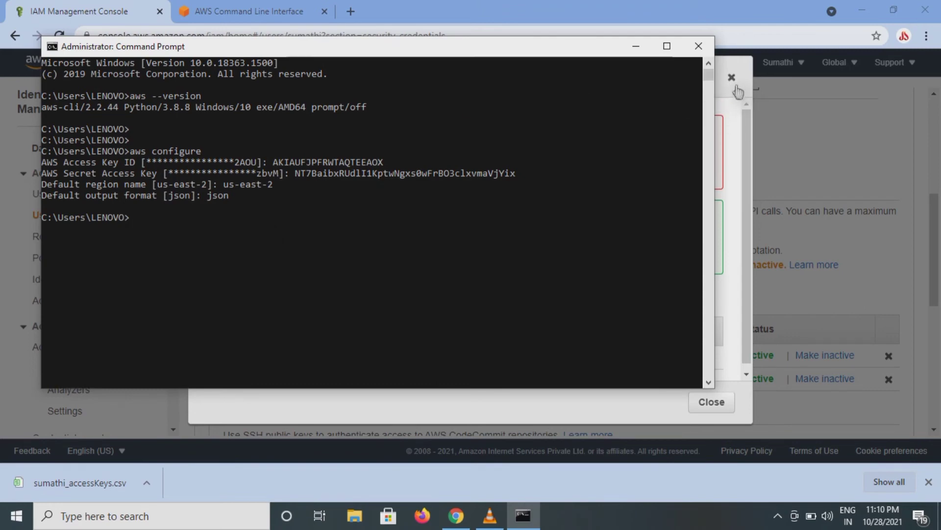
Switch to Chrome, close the access key dialog, and search the AWS services for s3 to open the S3 console.
click(724, 61)
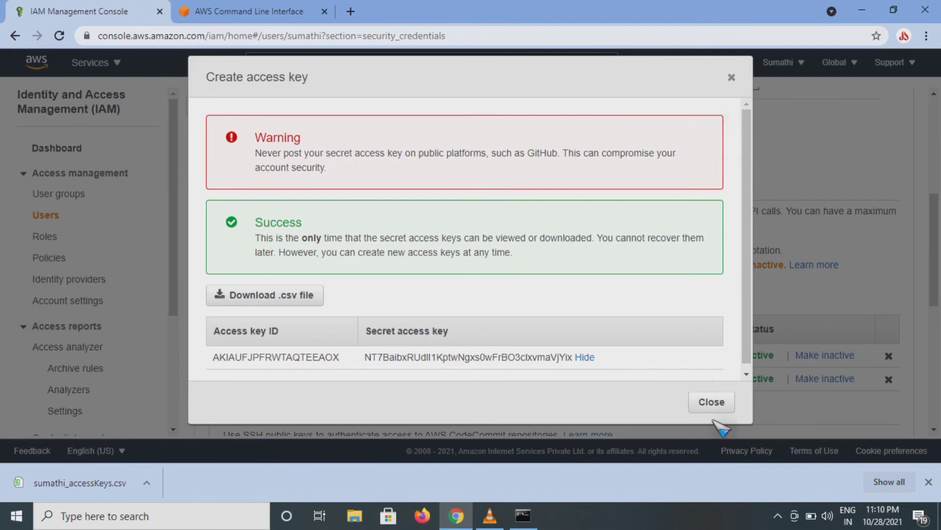
click(711, 402)
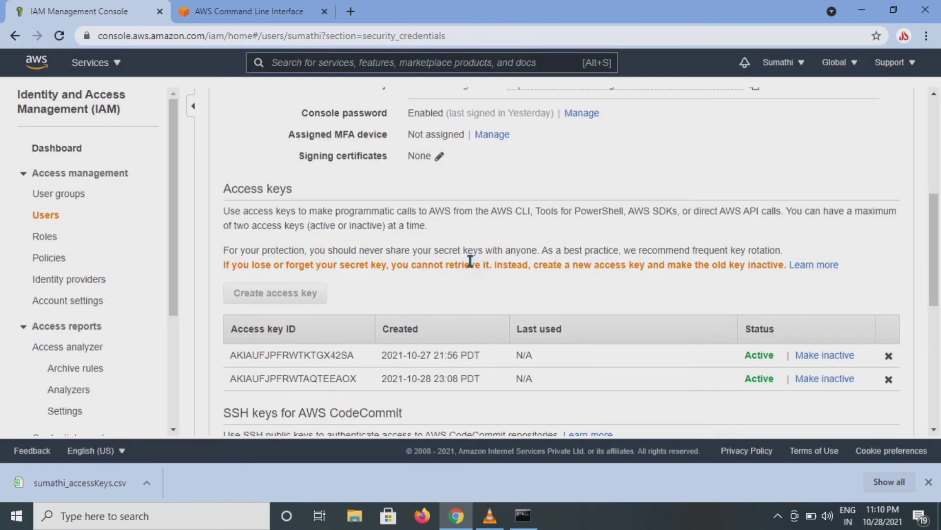
click(935, 110)
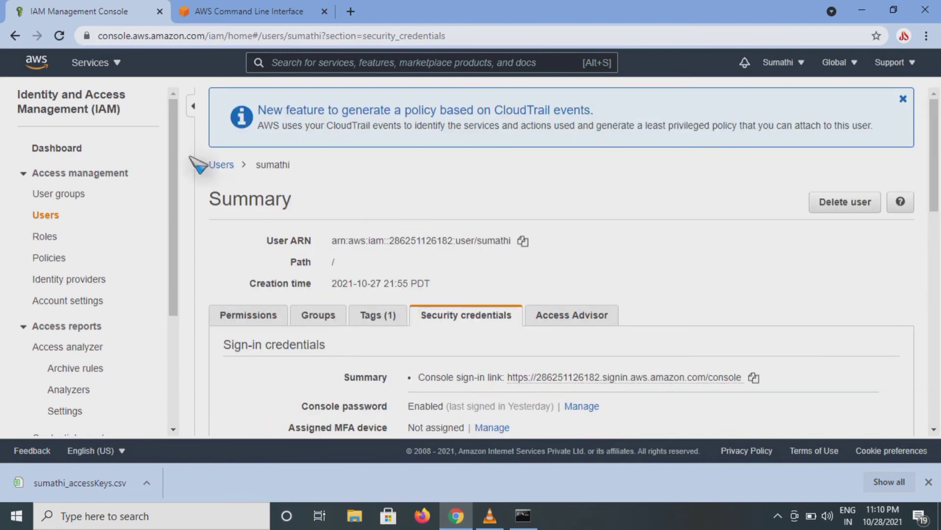
click(351, 62)
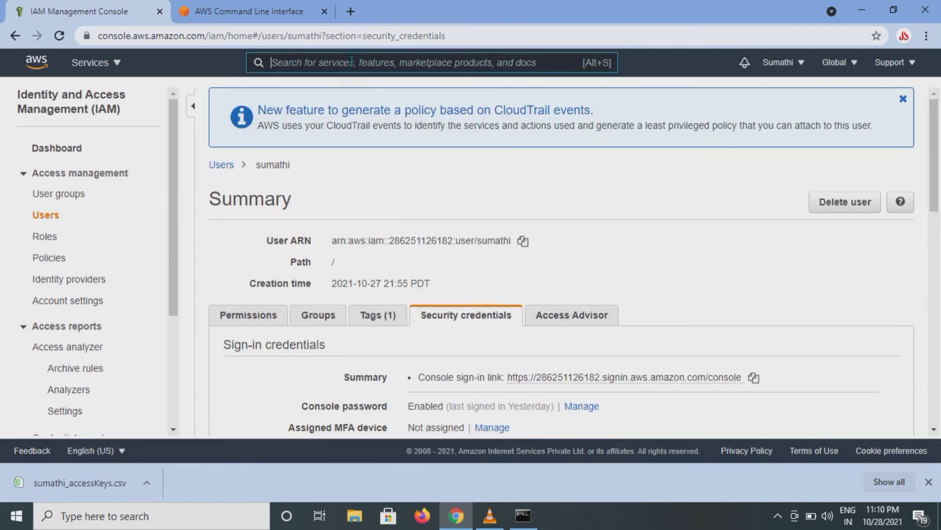
text(s3)
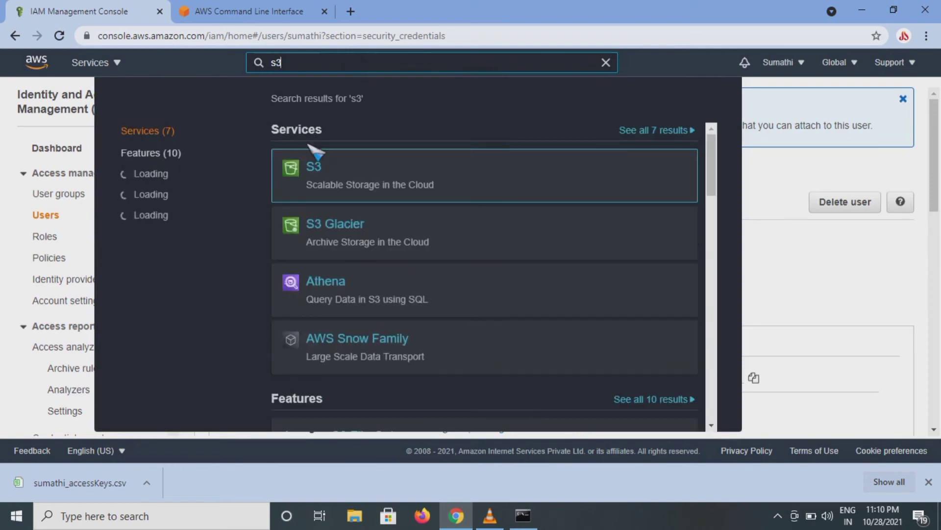
click(319, 171)
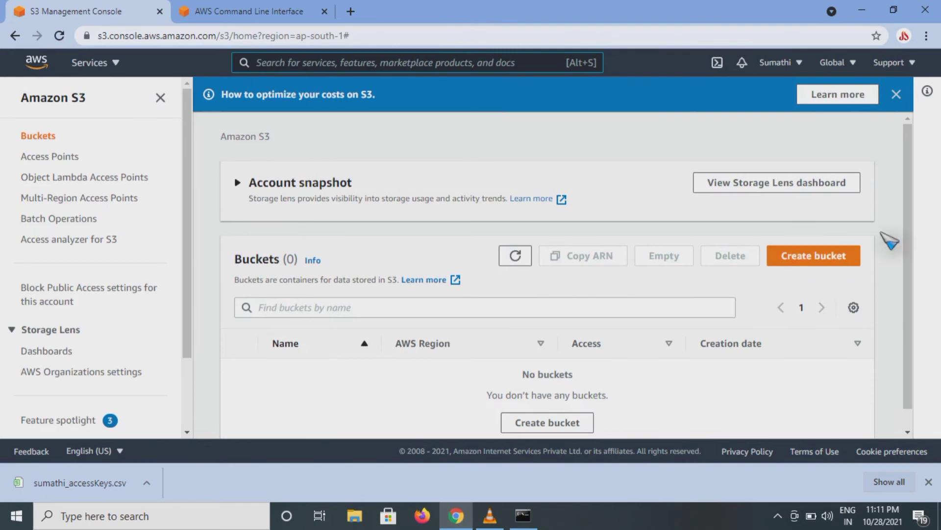
Start creating an S3 bucket and name it myfirstbuket.
scroll(908, 294, down, 1)
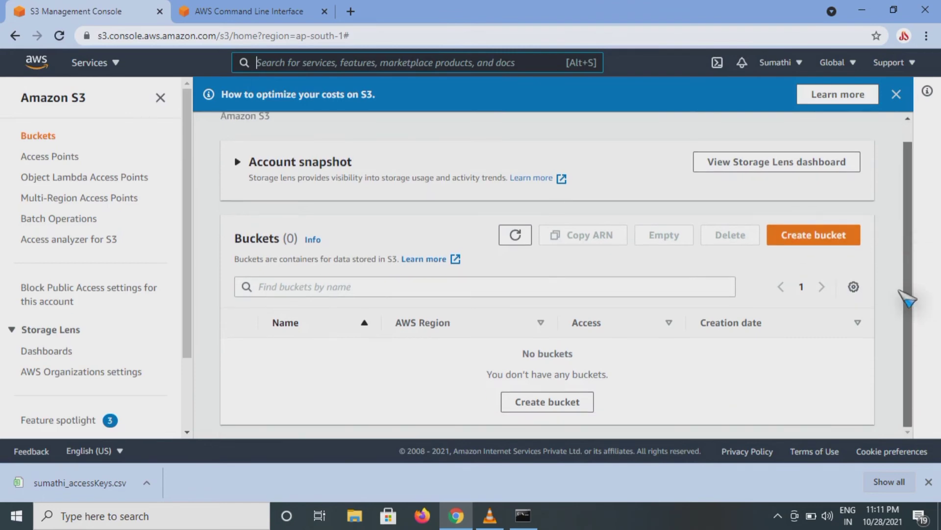
click(828, 240)
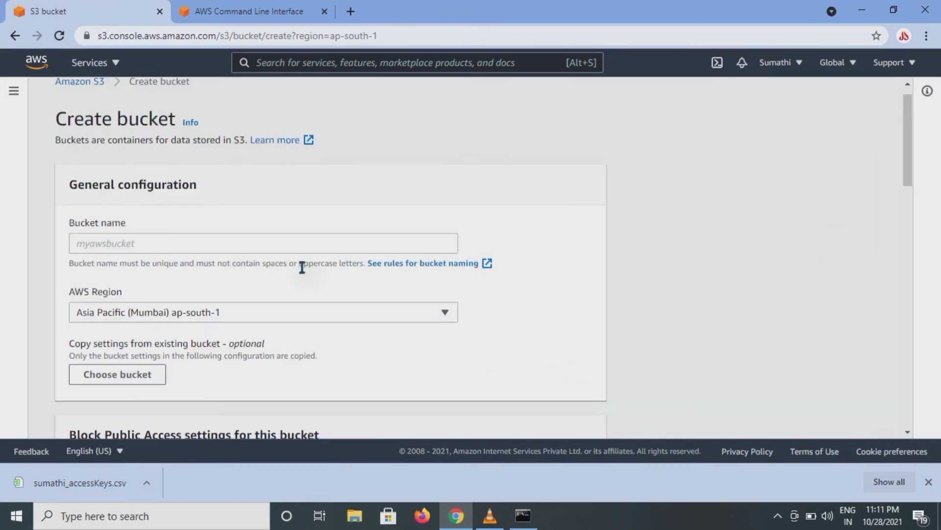
click(241, 247)
text(my)
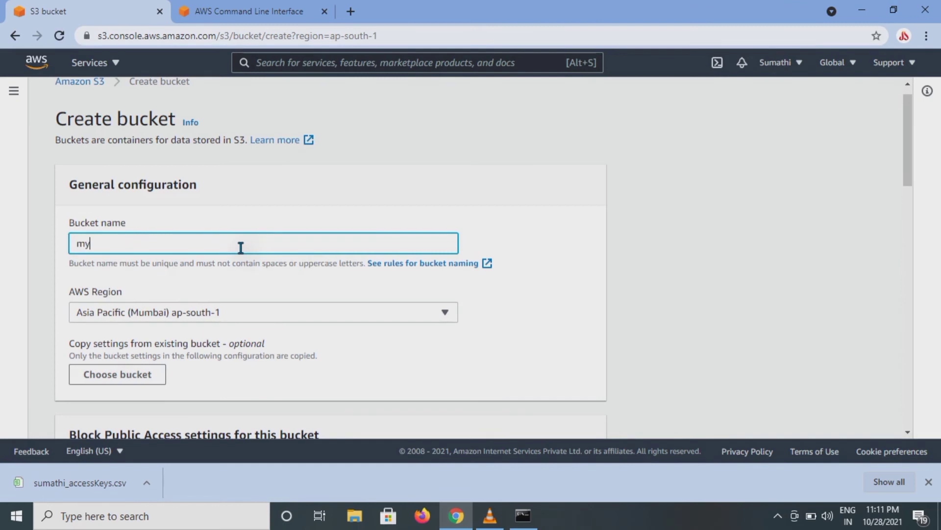
text(firstbuket)
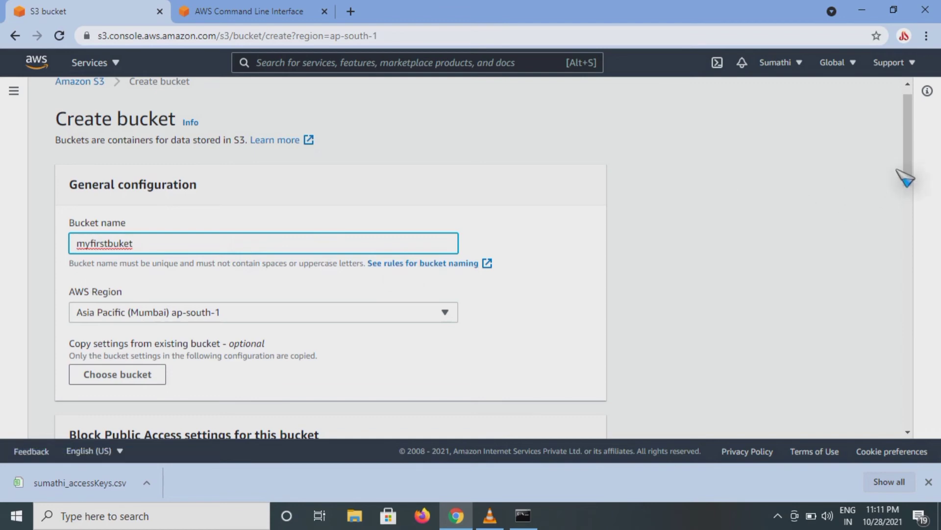
Set the new bucket's AWS Region to US East (Ohio) us-east-2.
drag(908, 163, 906, 203)
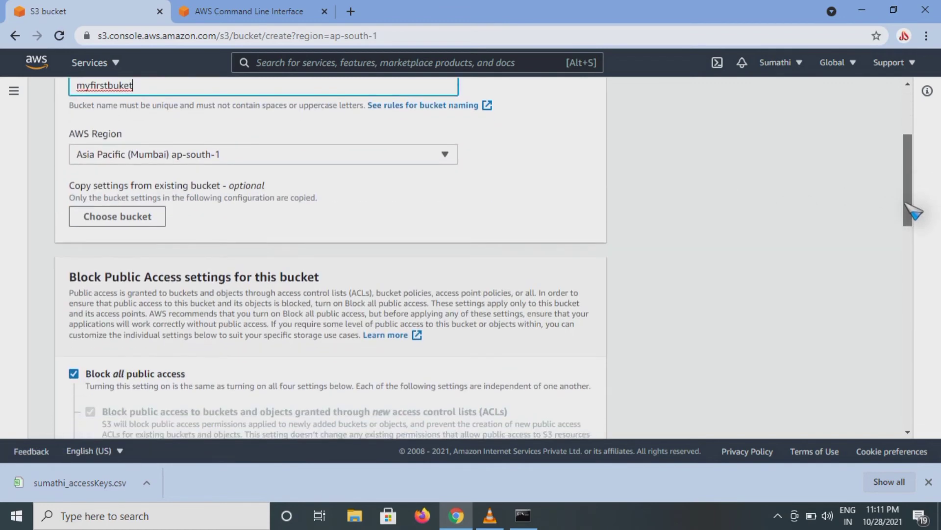
click(446, 156)
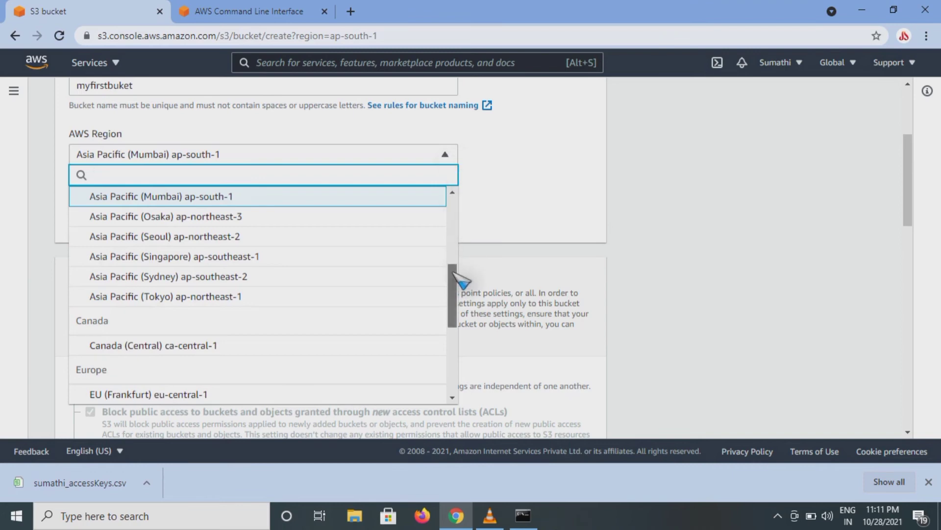
drag(452, 272, 447, 182)
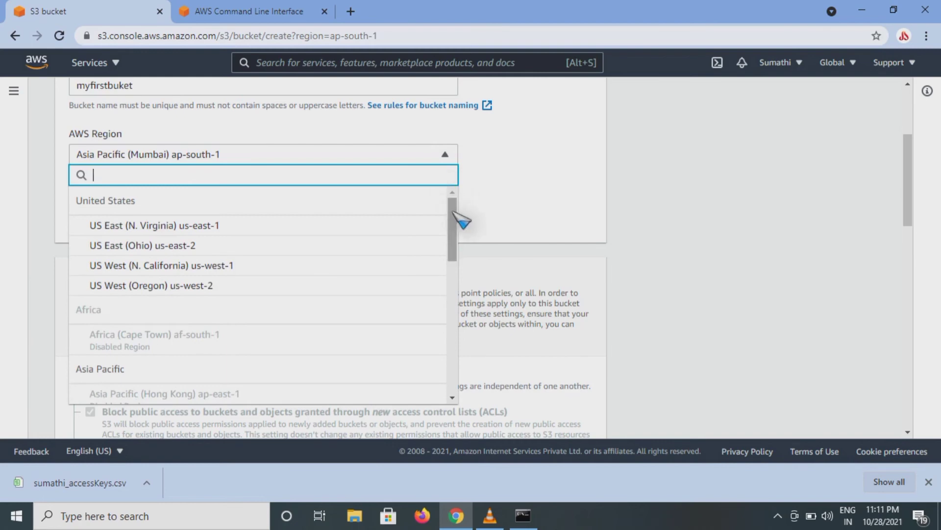
click(196, 248)
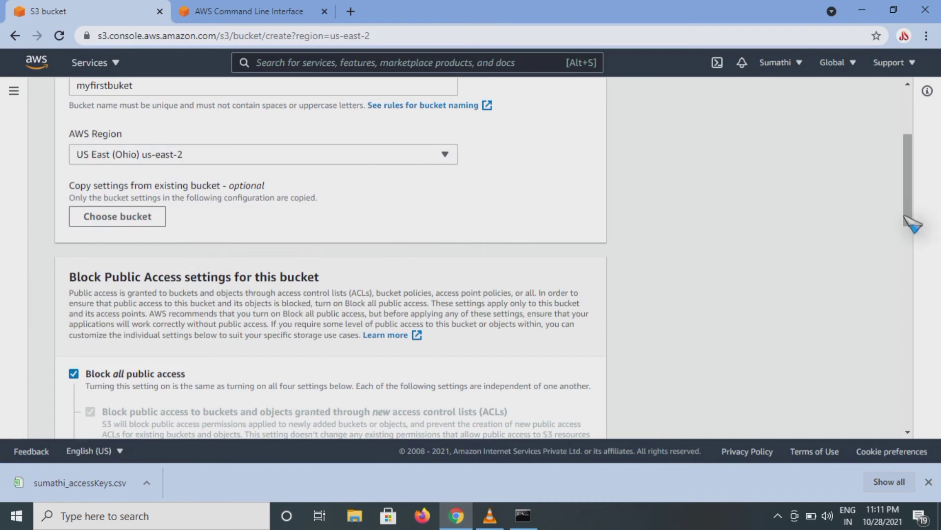
Try to create the bucket with the remaining settings left at their defaults.
drag(907, 211, 907, 408)
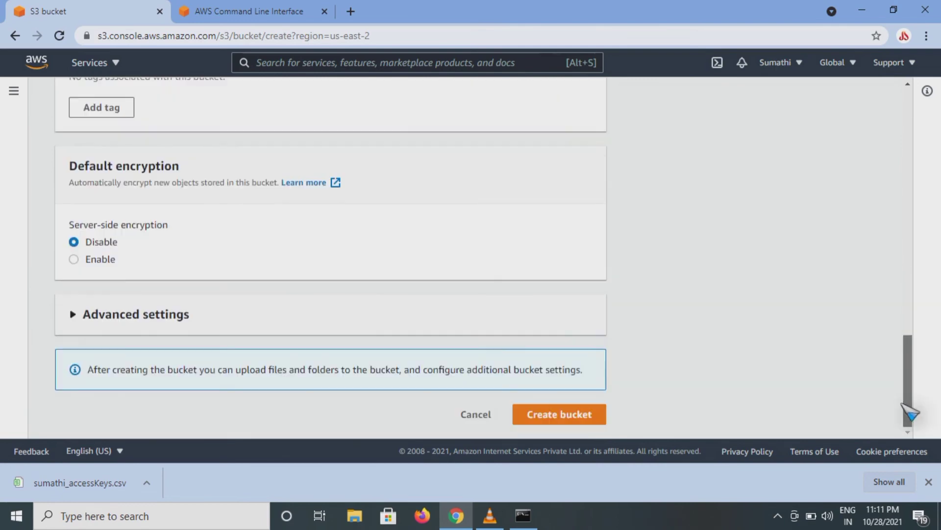
click(568, 415)
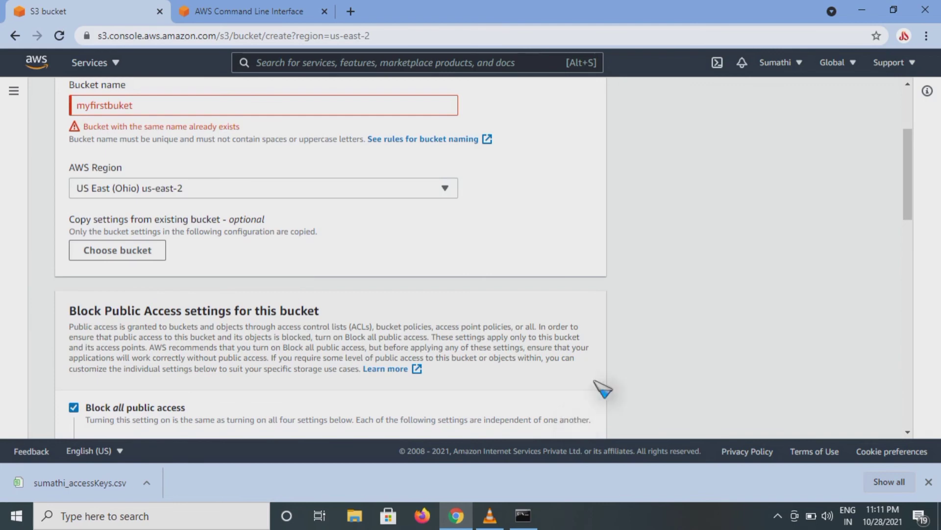
Replace the bucket name with sumibuket.
click(158, 106)
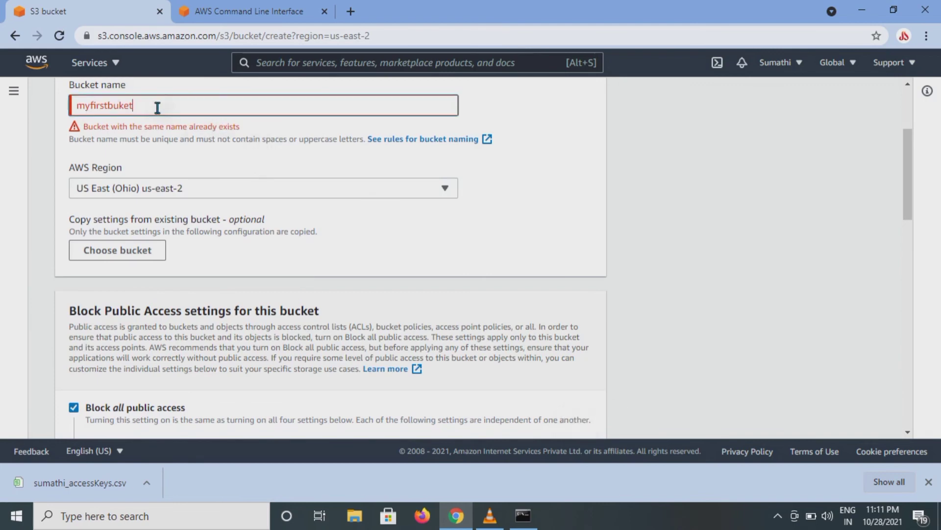
key(BackSpace)
key(BackSpace)
key(BackSpace)
key(BackSpace)
key(BackSpace)
key(BackSpace)
key(BackSpace)
key(BackSpace)
key(BackSpace)
key(BackSpace)
key(BackSpace)
key(BackSpace)
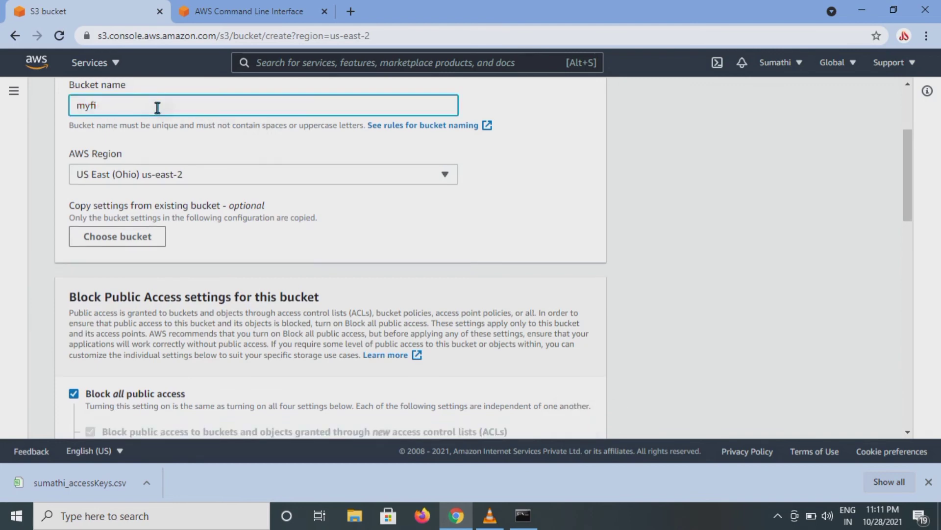
text(sum)
key(BackSpace)
key(BackSpace)
key(BackSpace)
text(sumibuket)
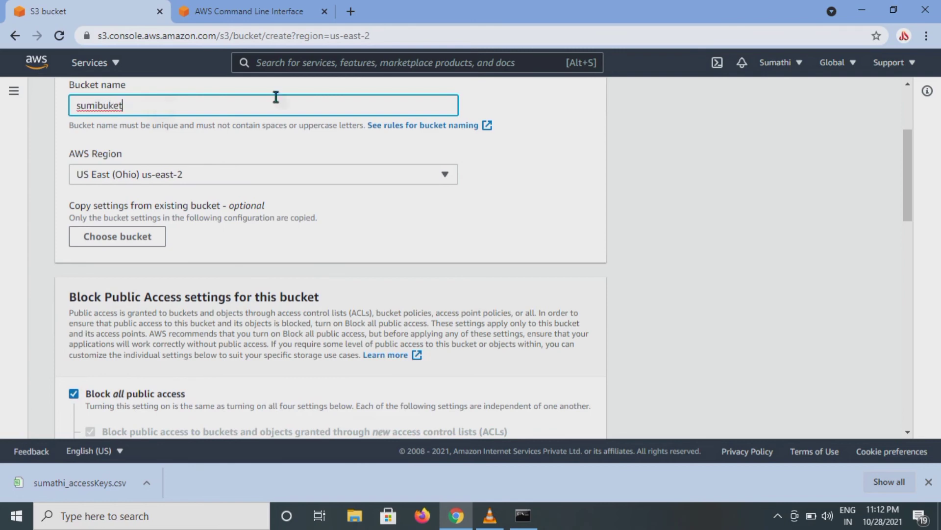
Create the sumibuket bucket with server-side encryption disabled and the other default settings kept.
drag(909, 156, 892, 63)
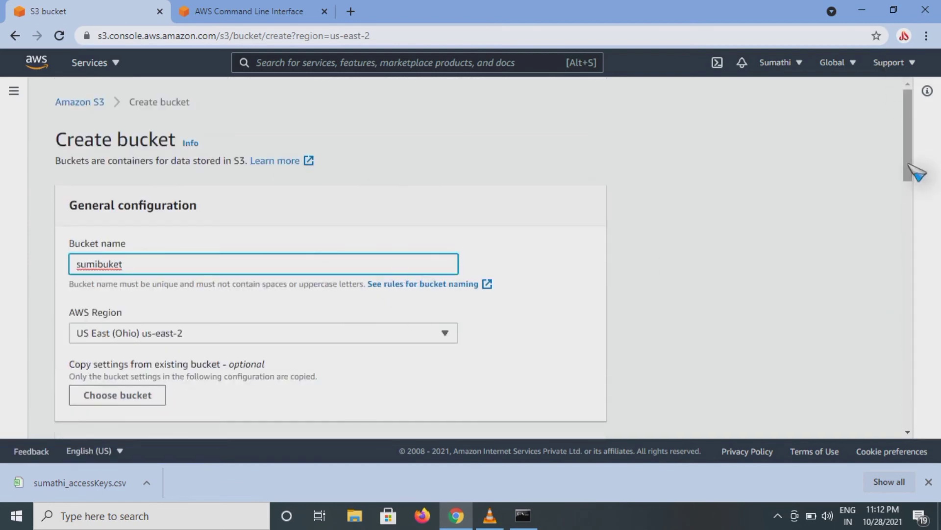
drag(908, 147, 878, 449)
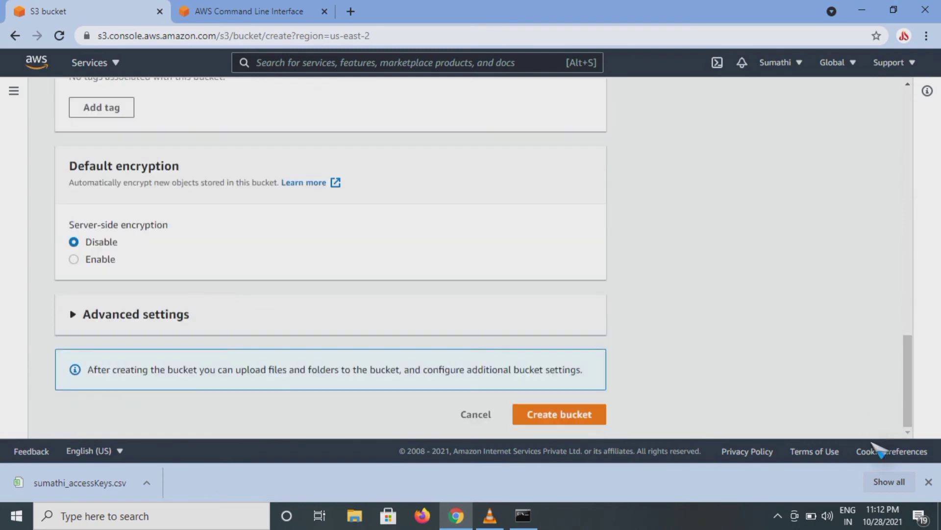
click(544, 418)
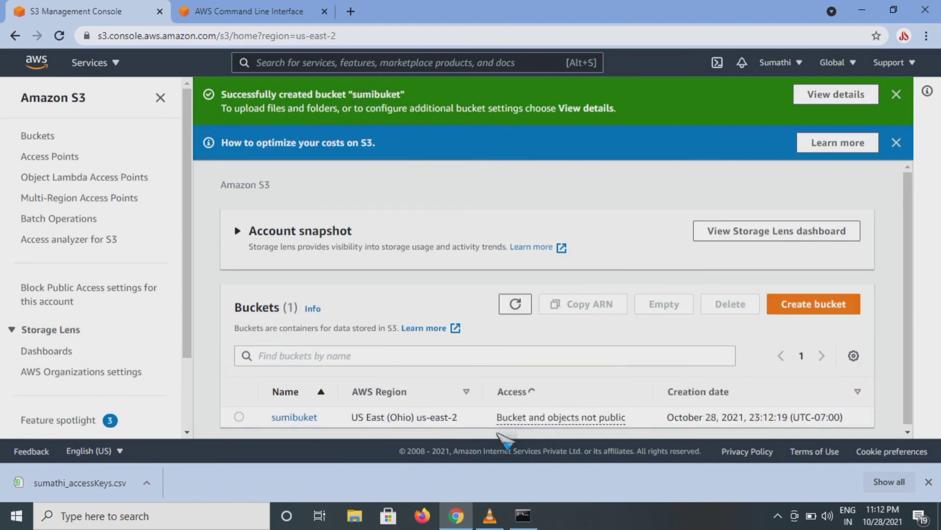
Switch to Command Prompt and list the account's S3 buckets with aws s3 ls.
click(523, 515)
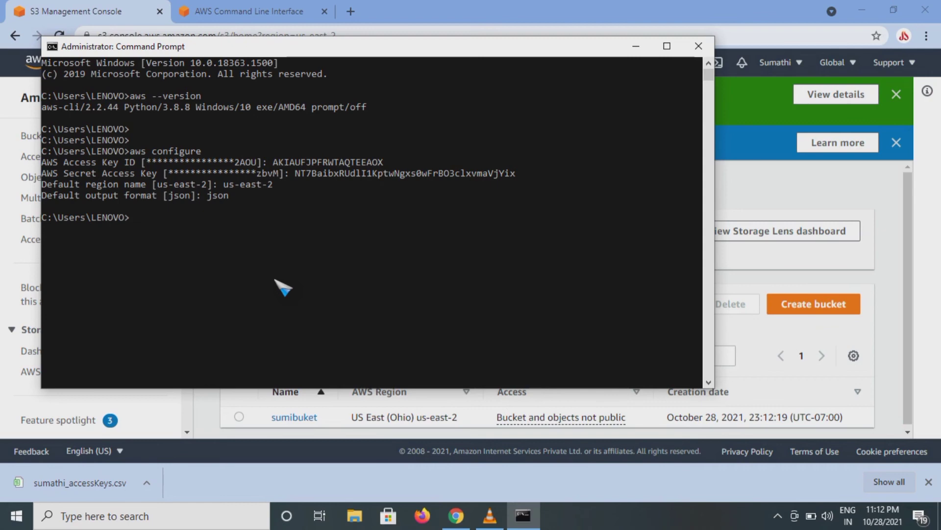
text(aws s3 ls)
key(Return)
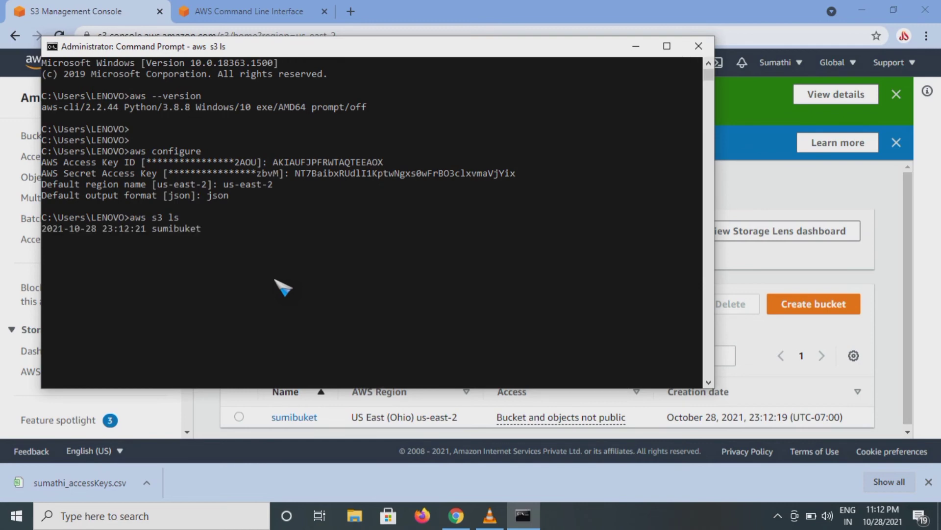
key(Return)
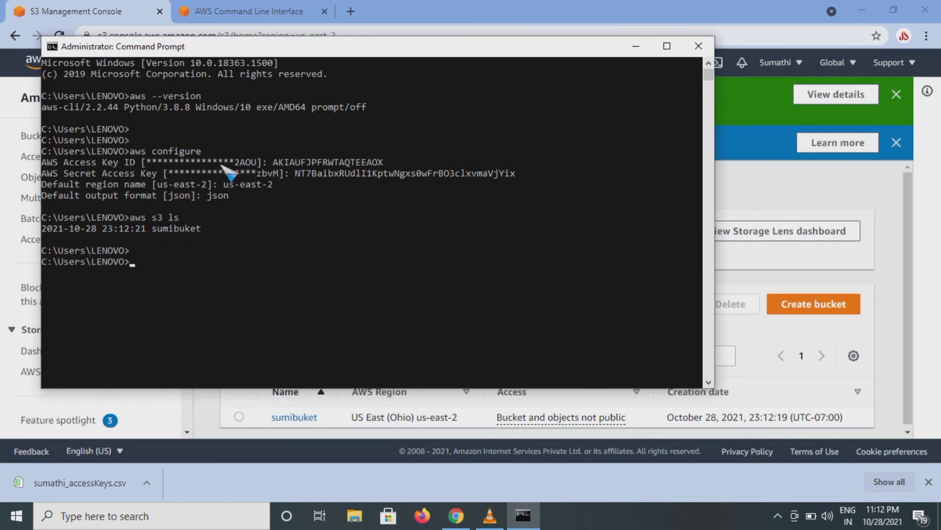
click(331, 217)
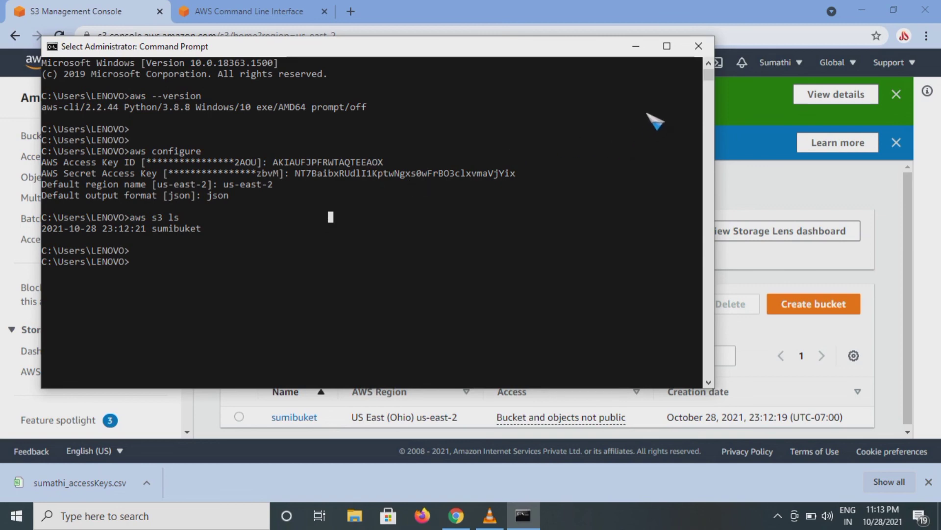
mouse_move(709, 76)
mouse_down()
mouse_move(709, 92)
mouse_move(708, 76)
mouse_up()
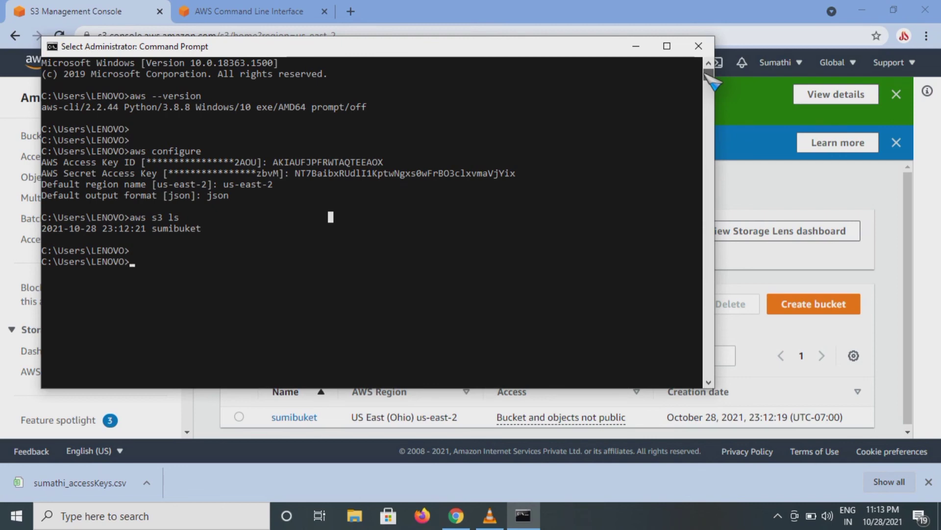
drag(706, 74, 706, 79)
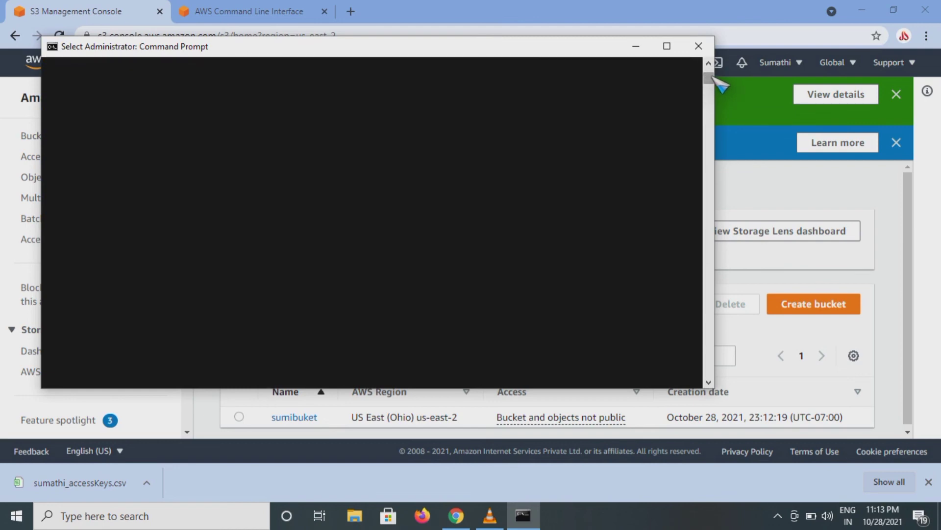
Minimize Command Prompt, return to the S3 console in Chrome, and open the account's Billing Dashboard.
click(636, 47)
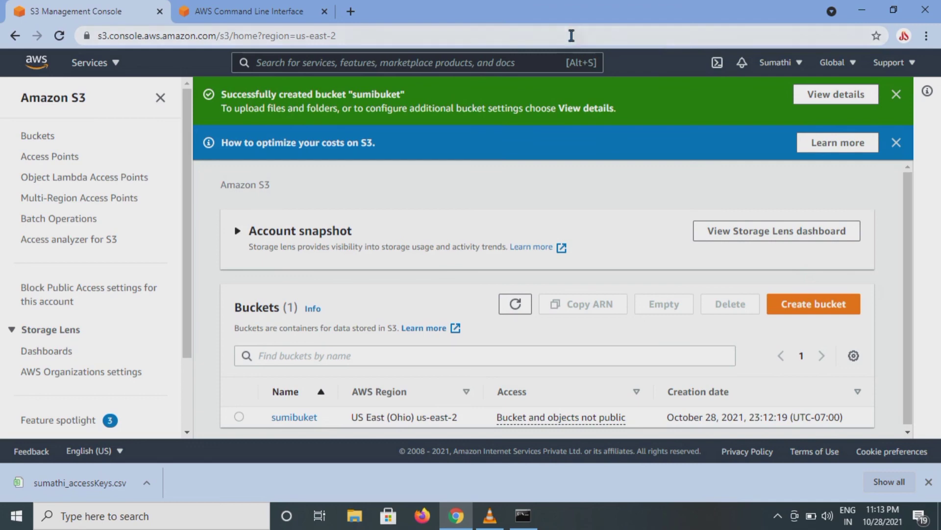
click(256, 10)
click(147, 8)
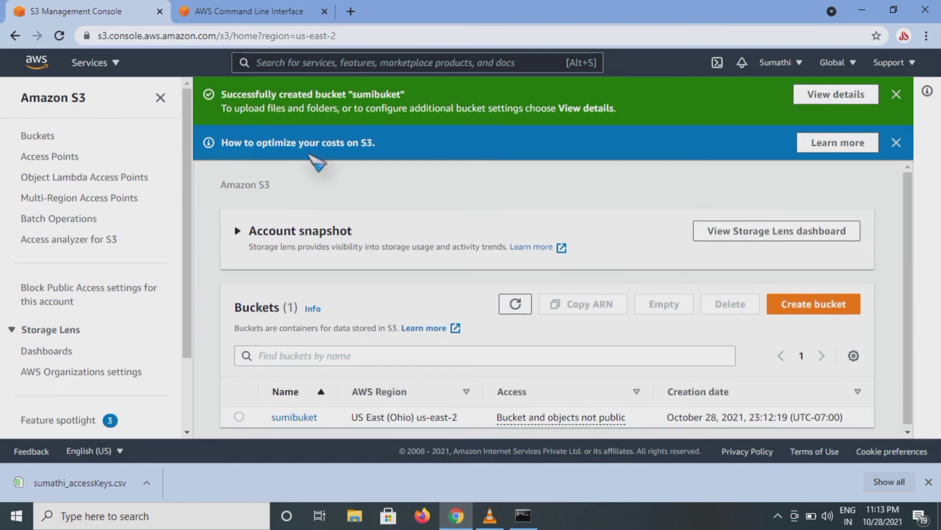
click(799, 63)
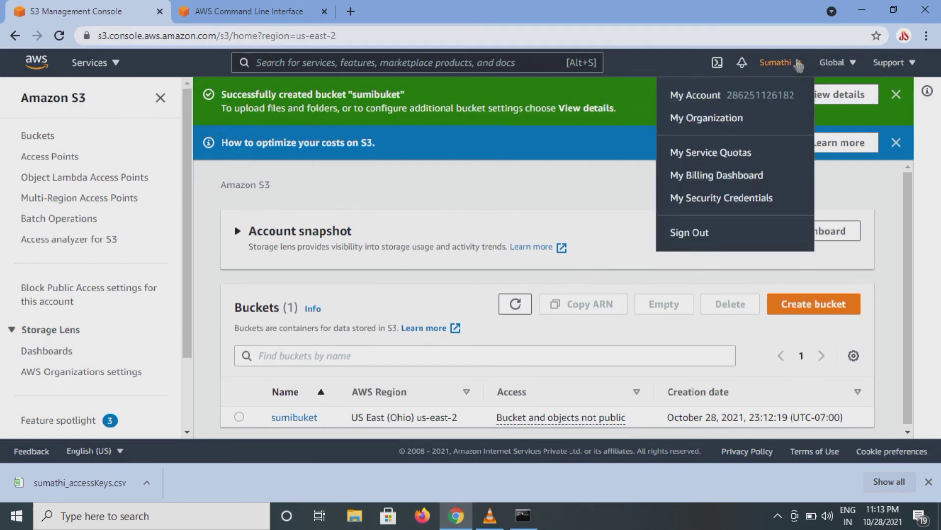
click(707, 182)
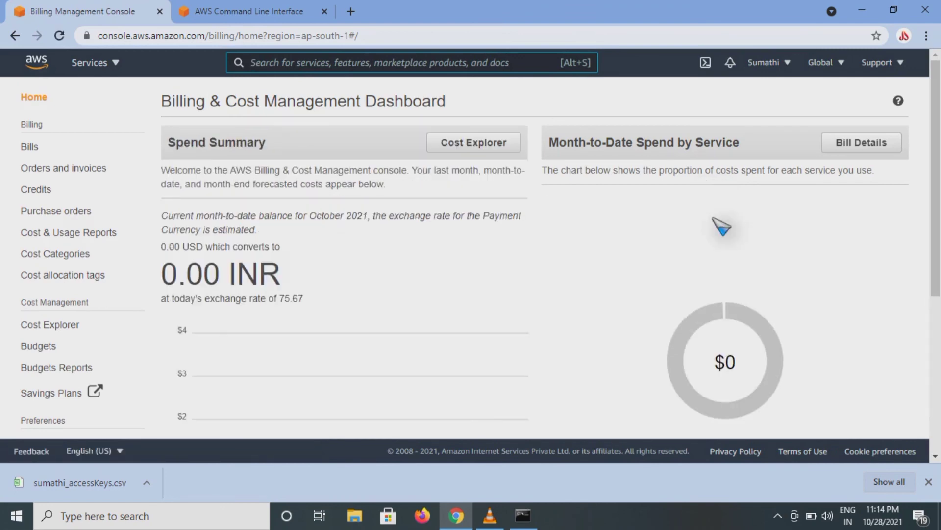
Sign out of the AWS account.
click(766, 62)
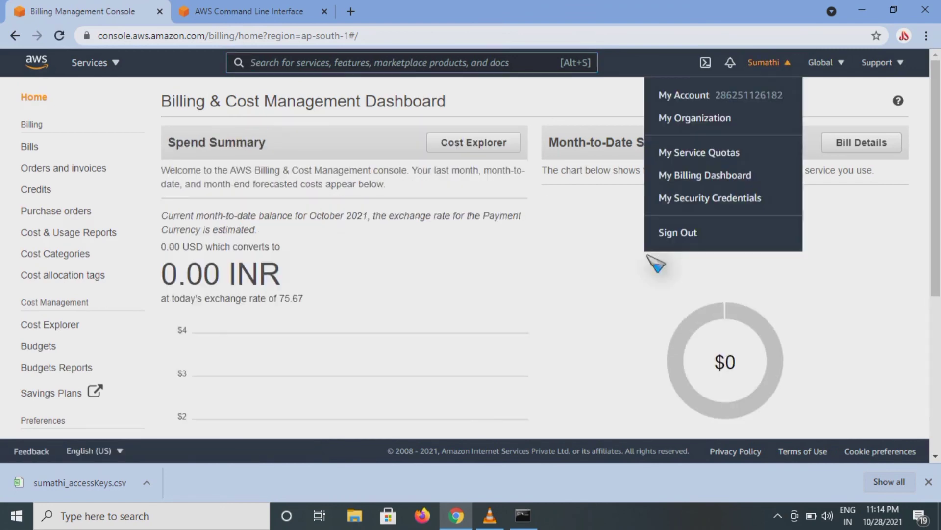
click(666, 234)
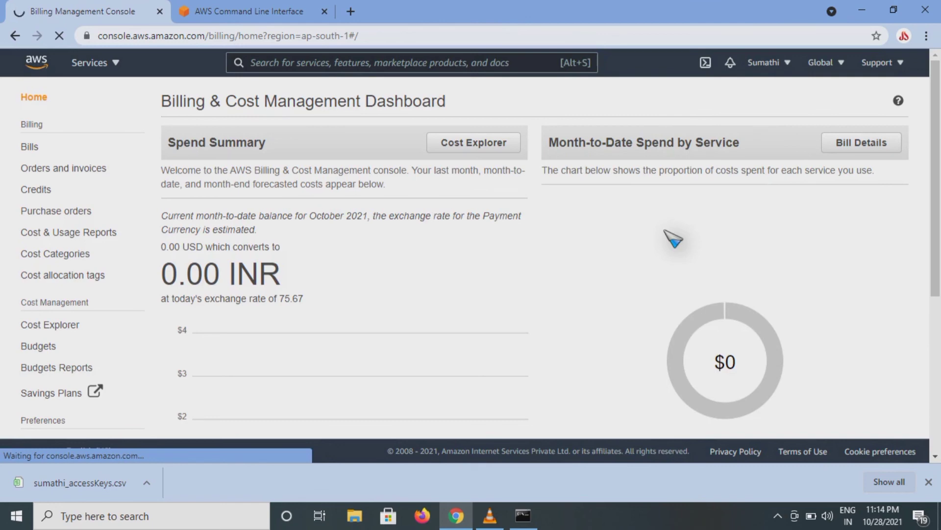